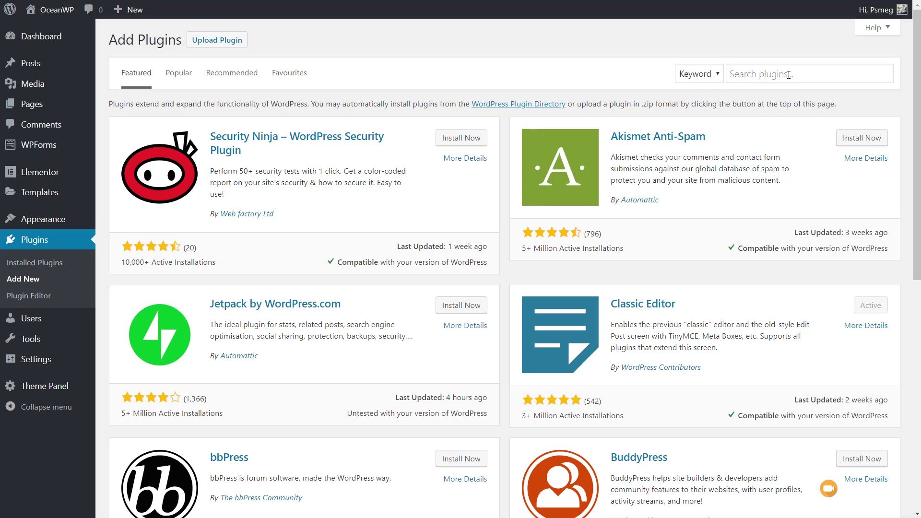
Step: Search the plugin directory for "profile builder", then install and activate User registration & user profile – Profile Builder
click(789, 75)
text(profile builder)
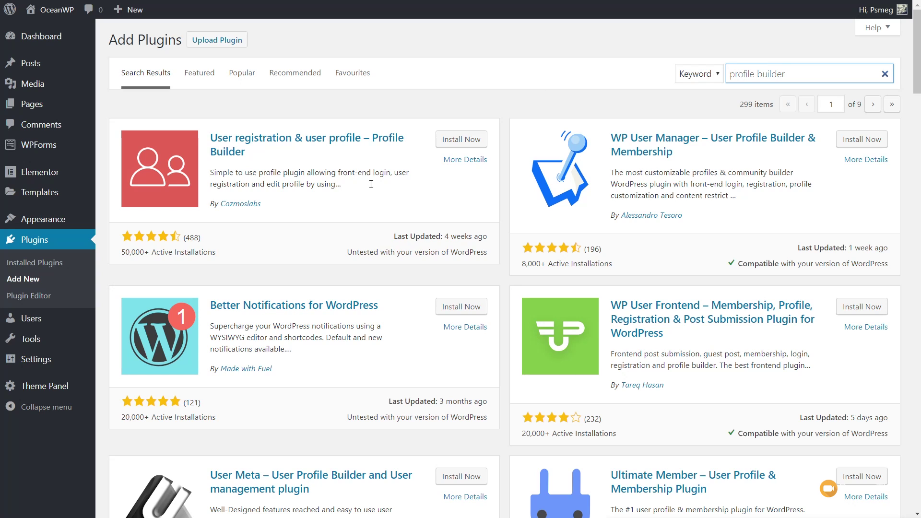
click(462, 142)
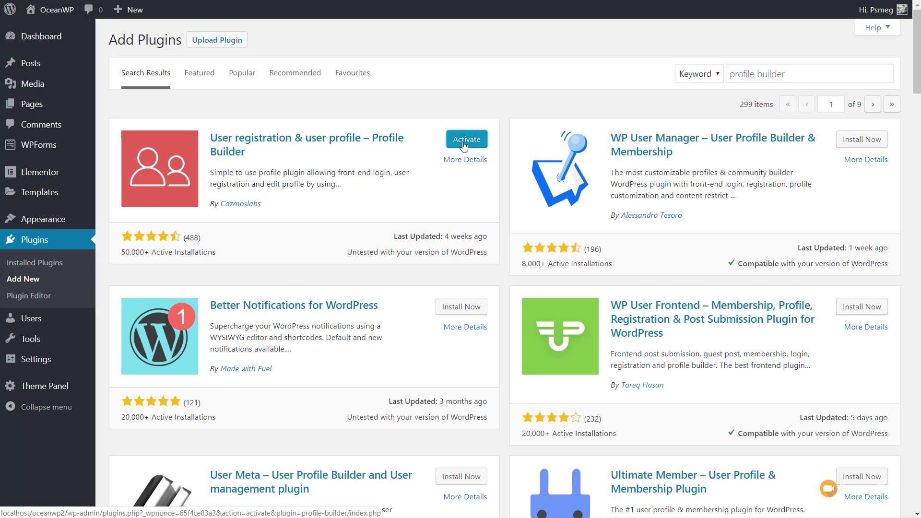
click(464, 145)
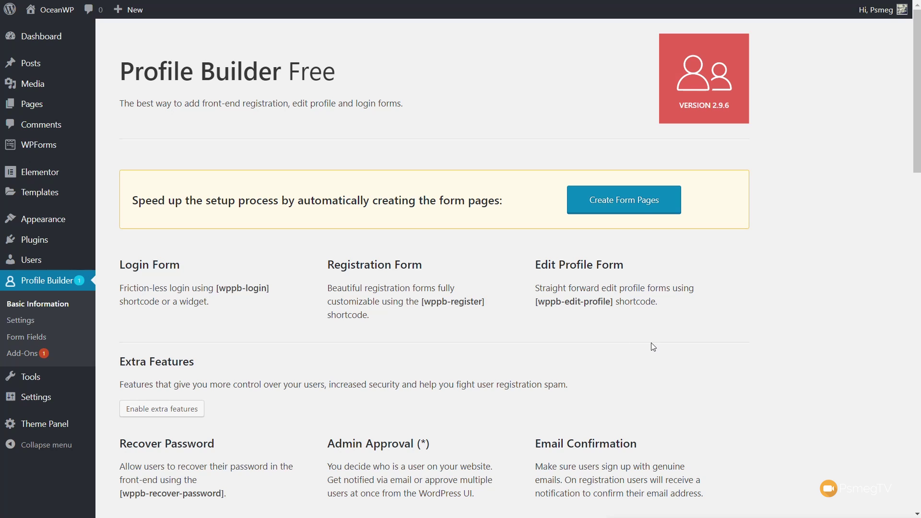
Step: Create the Profile Builder form pages automatically and open the Log In page for editing
click(634, 211)
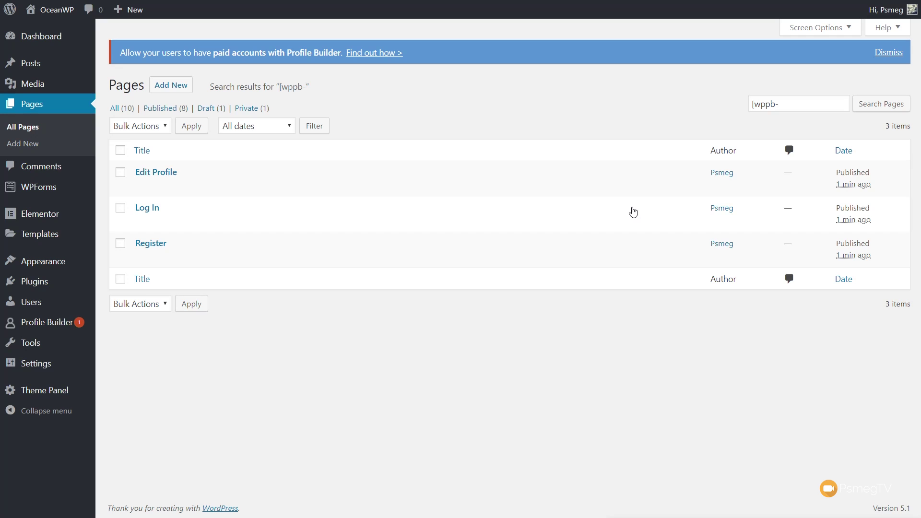
click(157, 214)
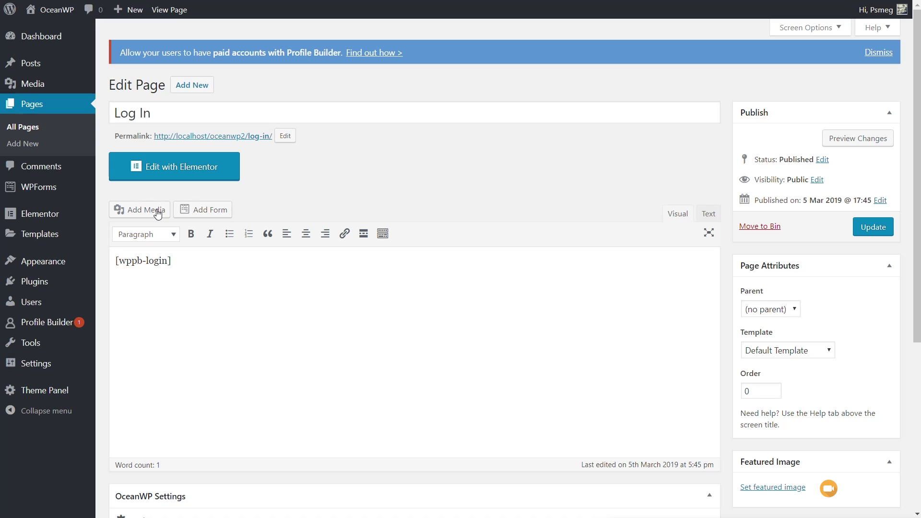
Step: Open the Profile Builder Add-Ons page and dismiss the notice about paid accounts
mouse_move(36, 325)
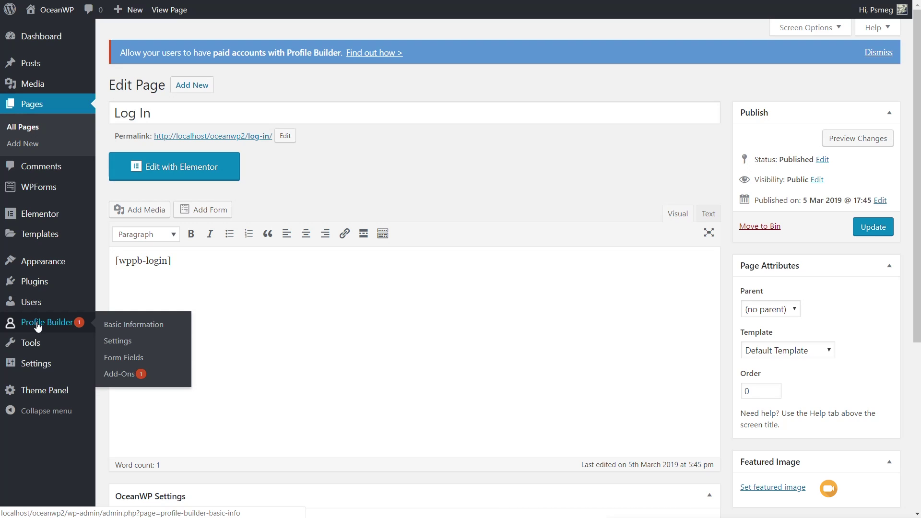
click(108, 376)
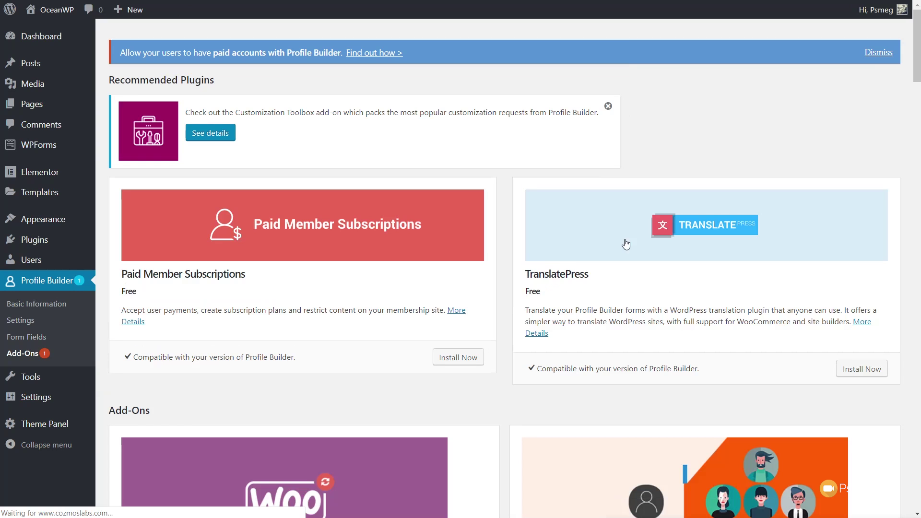
click(878, 52)
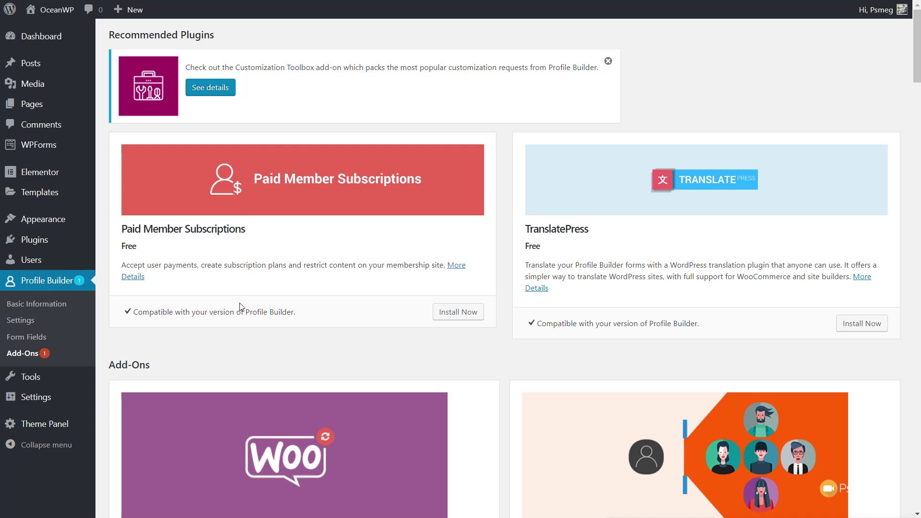
Step: Review the available Profile Builder add-ons and the feature overview on the Basic Information page
scroll(267, 302, down, 3)
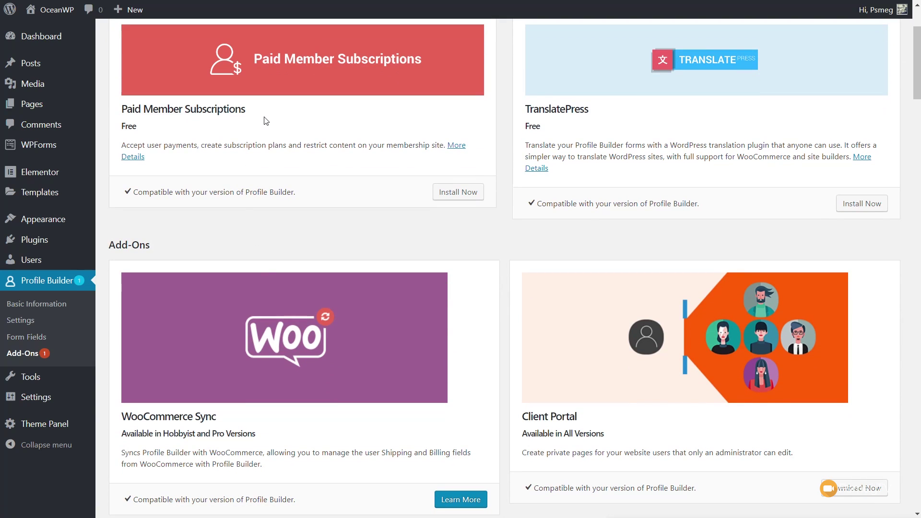
scroll(604, 134, down, 2)
scroll(601, 134, down, 1)
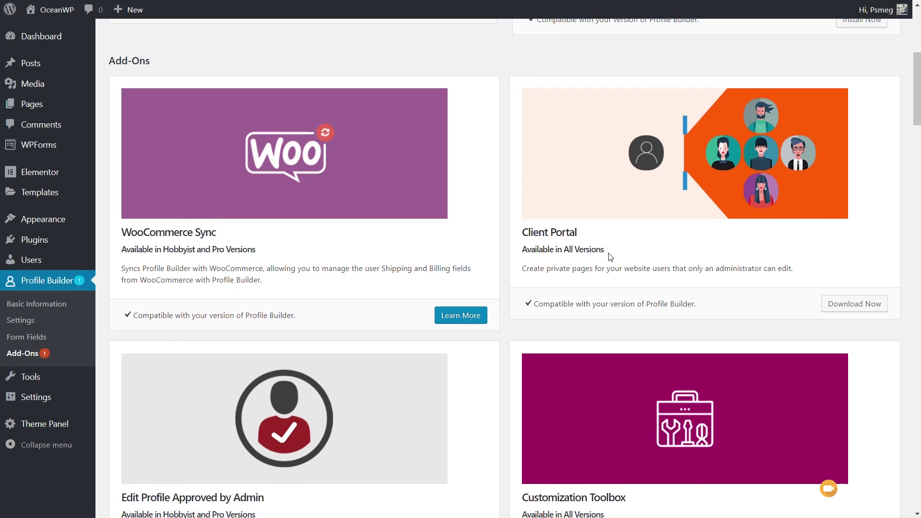
scroll(611, 257, down, 5)
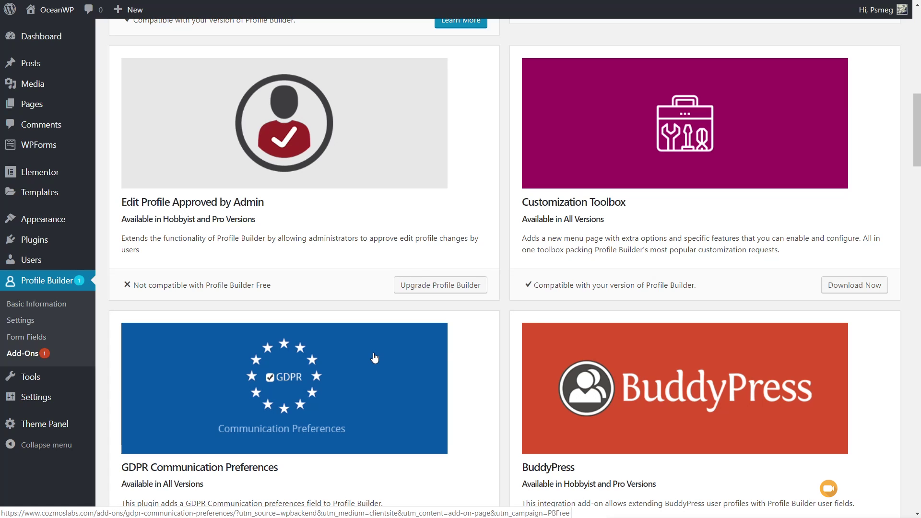
scroll(374, 358, down, 2)
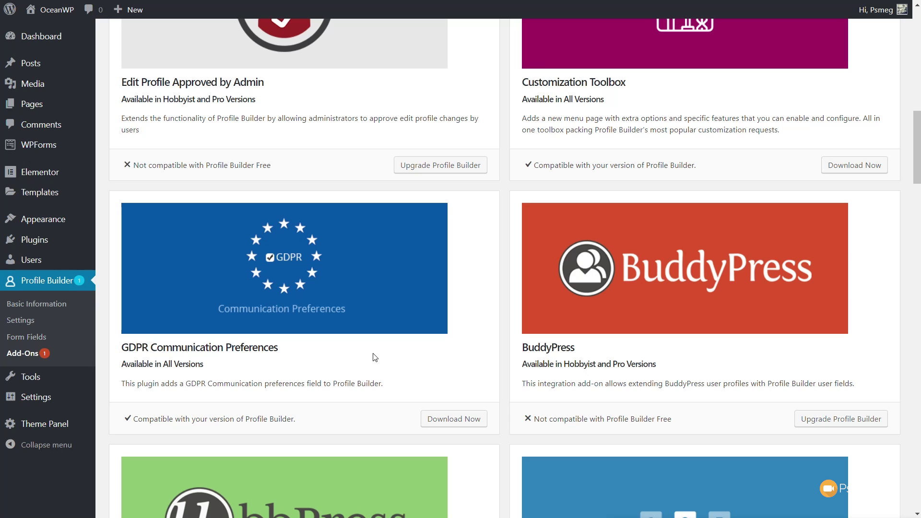
click(42, 308)
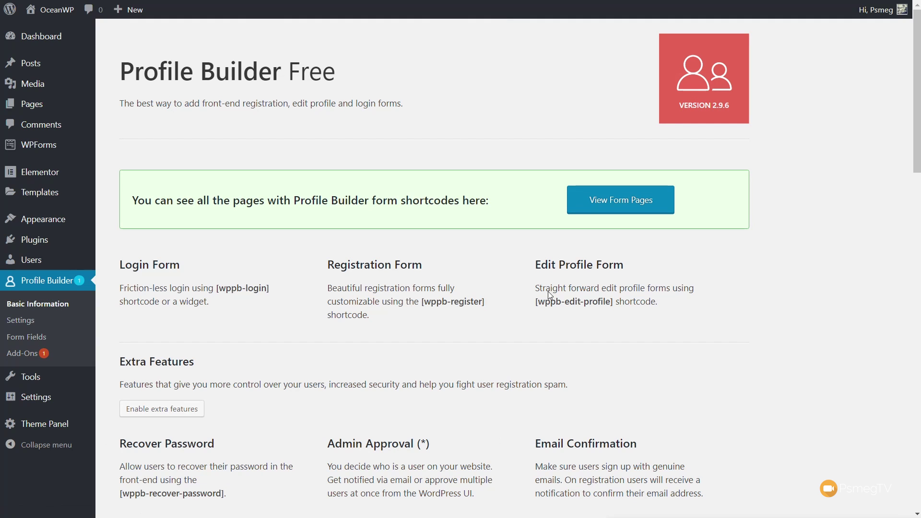
scroll(727, 297, down, 10)
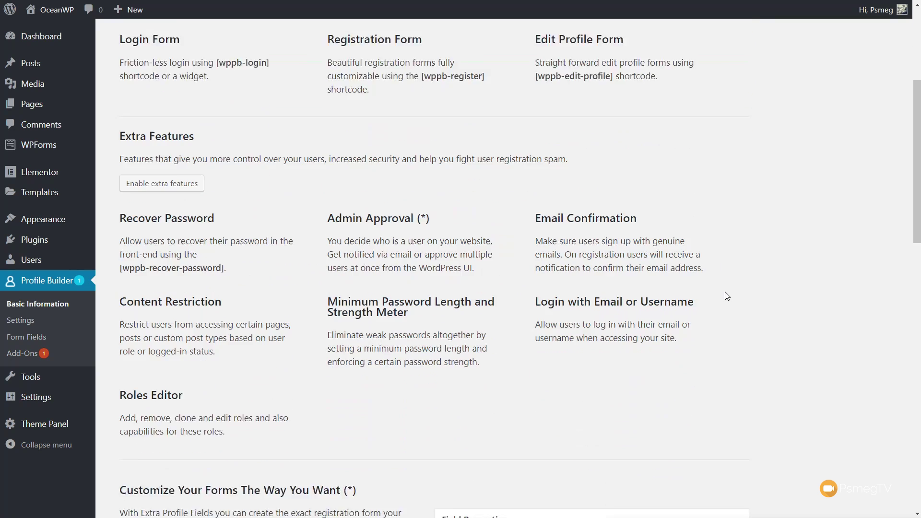
scroll(750, 298, down, 3)
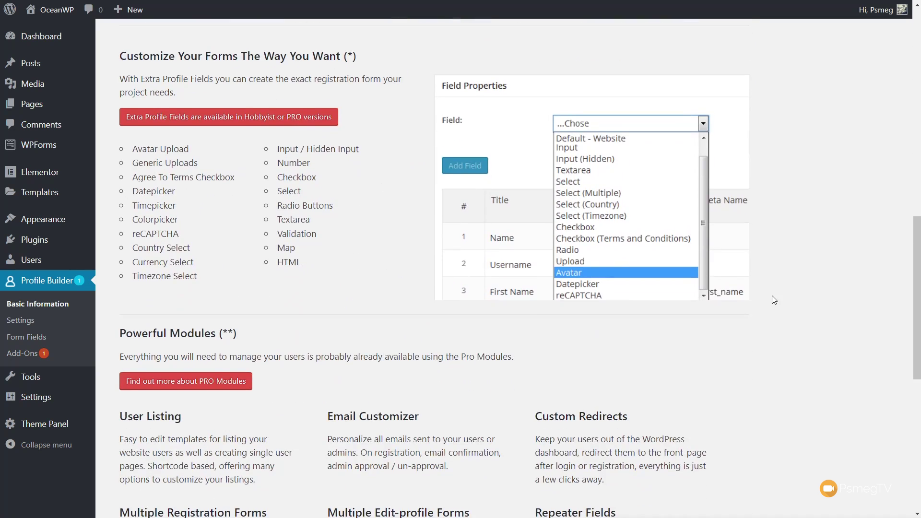
scroll(773, 297, down, 7)
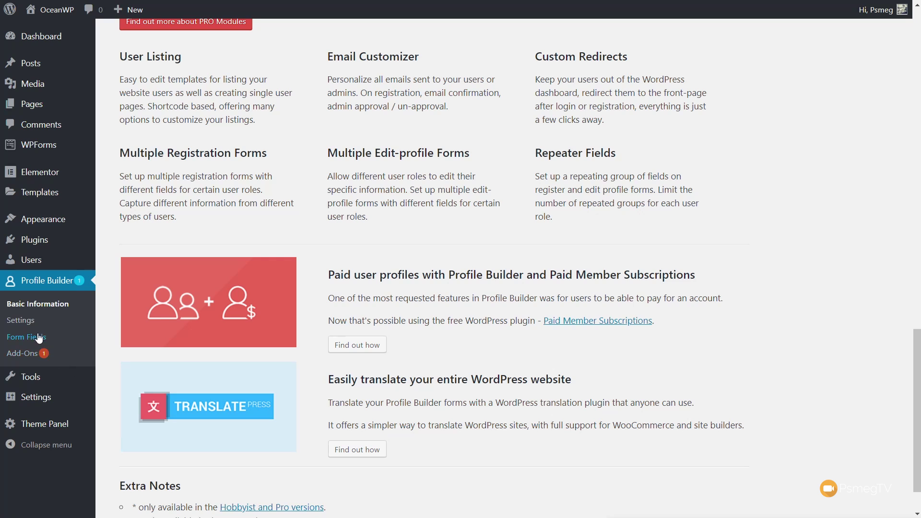
Step: In the Profile Builder general settings, disable loading the plugin's own CSS file in the front-end
click(29, 321)
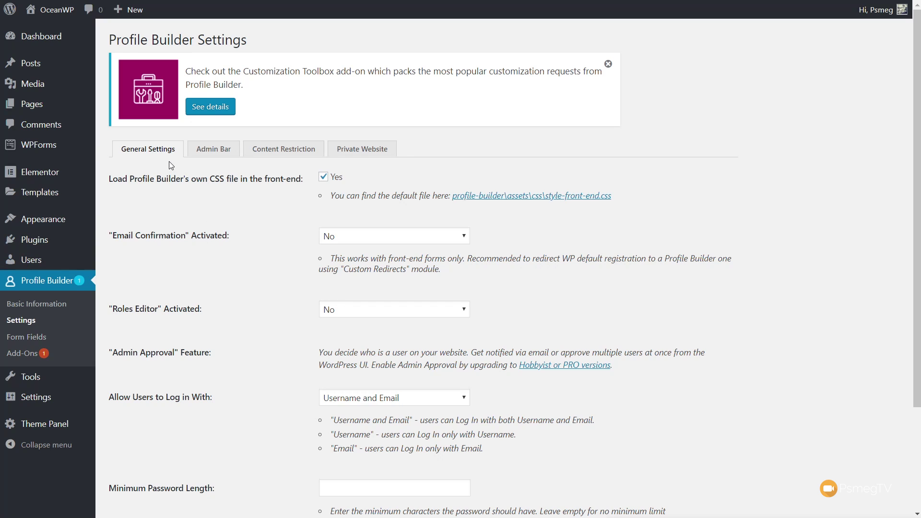
scroll(260, 265, down, 1)
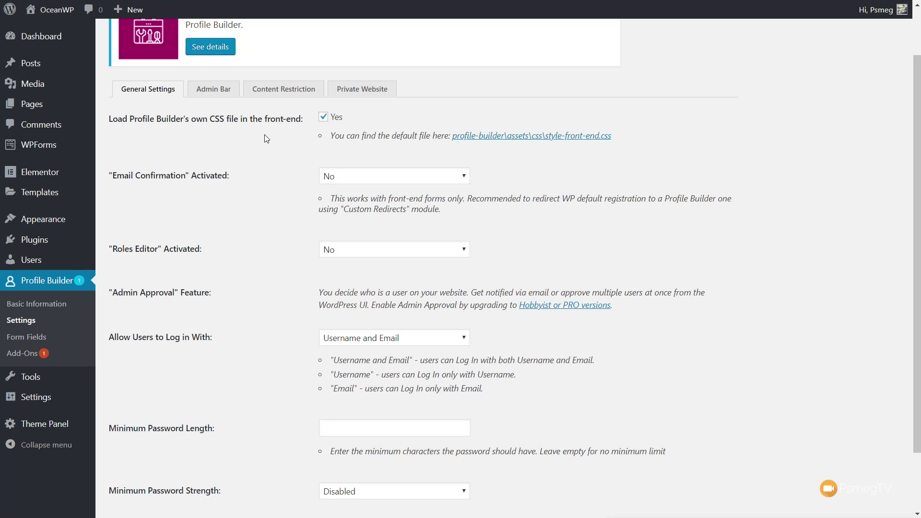
click(325, 119)
Step: Check the choices offered for Email Confirmation, Roles Editor and the allowed login method, leaving them as they are
click(344, 179)
click(282, 187)
click(397, 256)
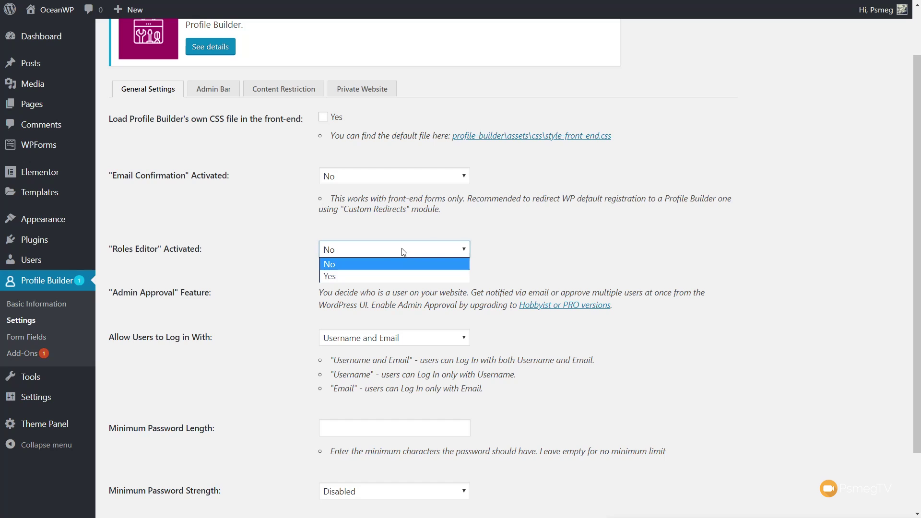
click(590, 241)
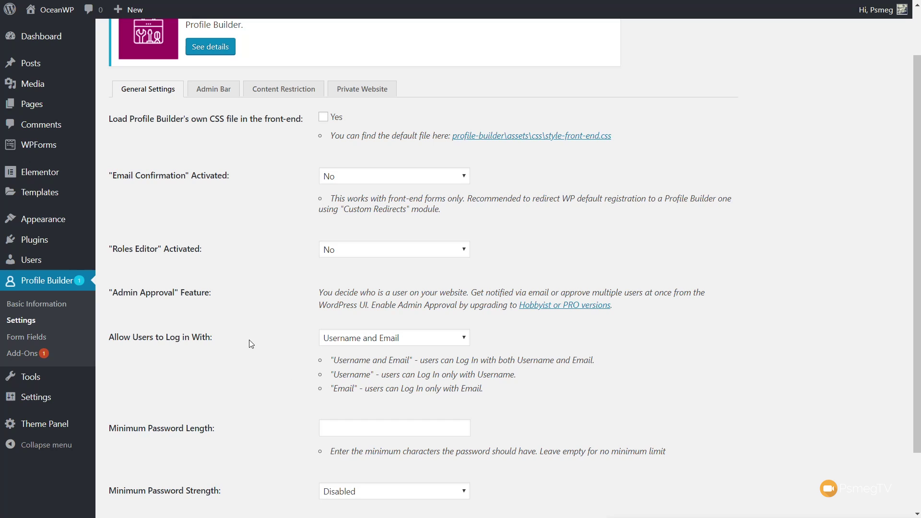
click(344, 339)
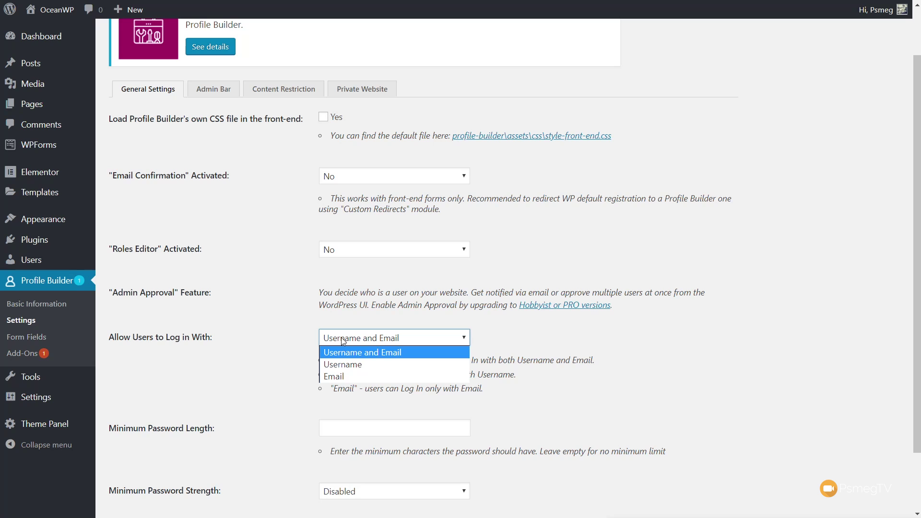
click(277, 347)
Step: Set the minimum password length to 8 and the minimum password strength to Strong, and save the general settings
scroll(278, 352, down, 2)
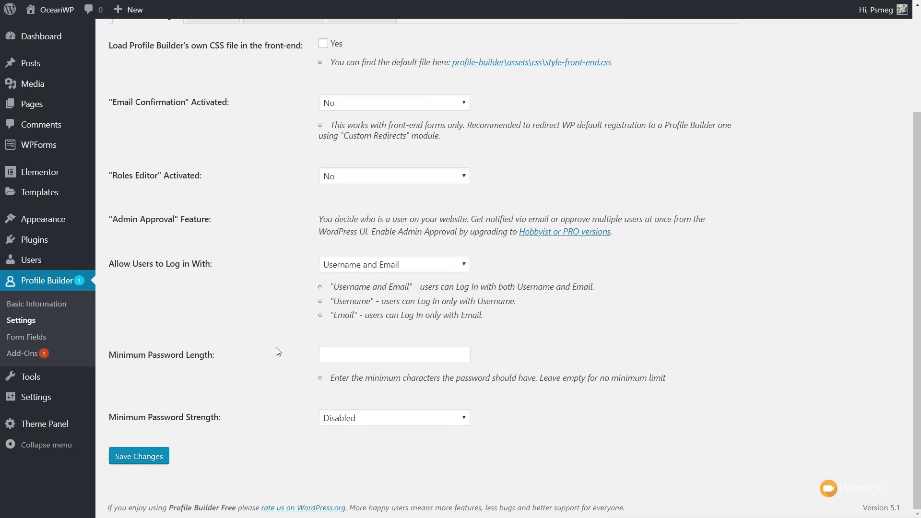
click(359, 354)
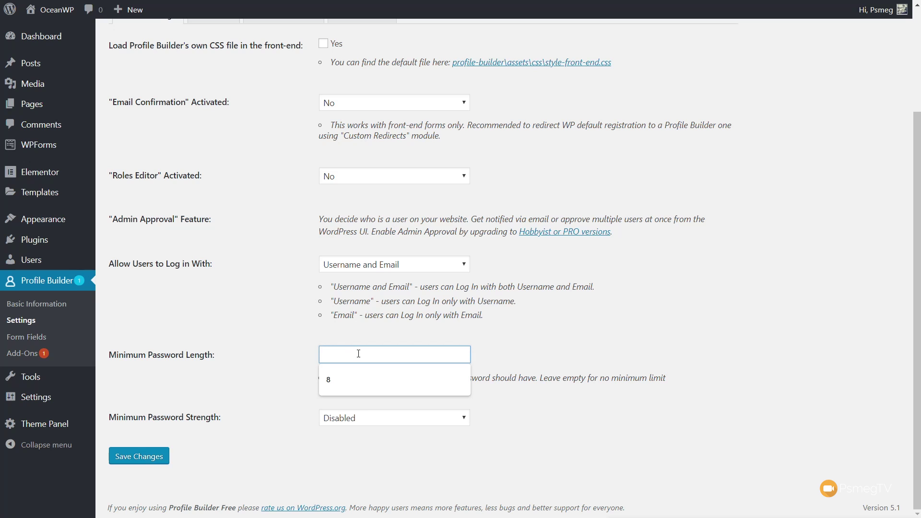
text(8)
click(606, 355)
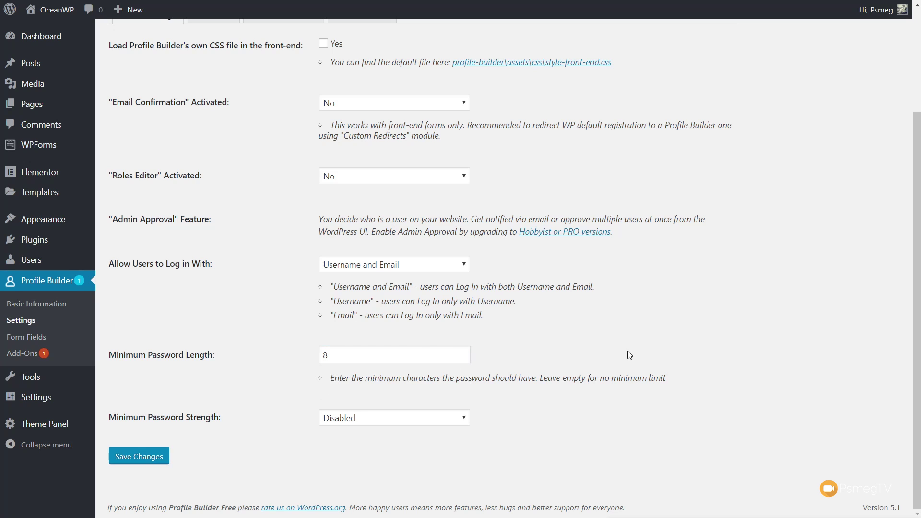
click(395, 420)
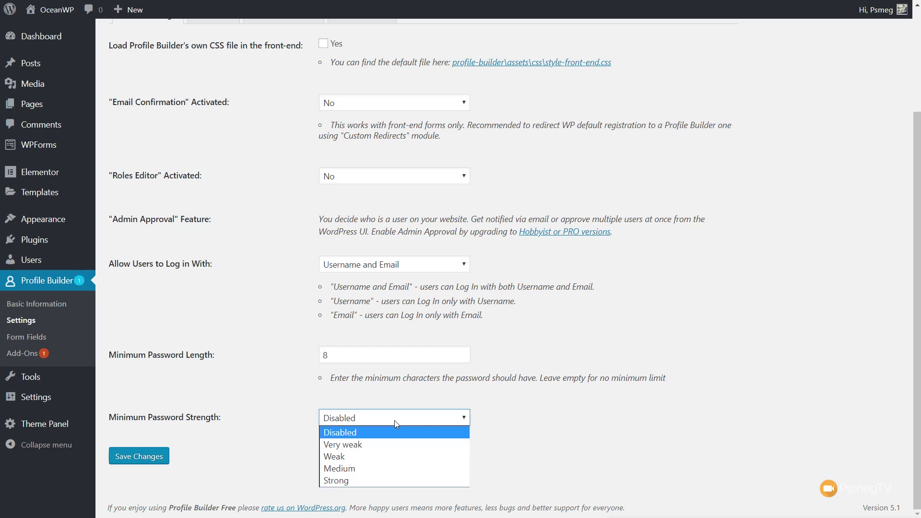
click(365, 481)
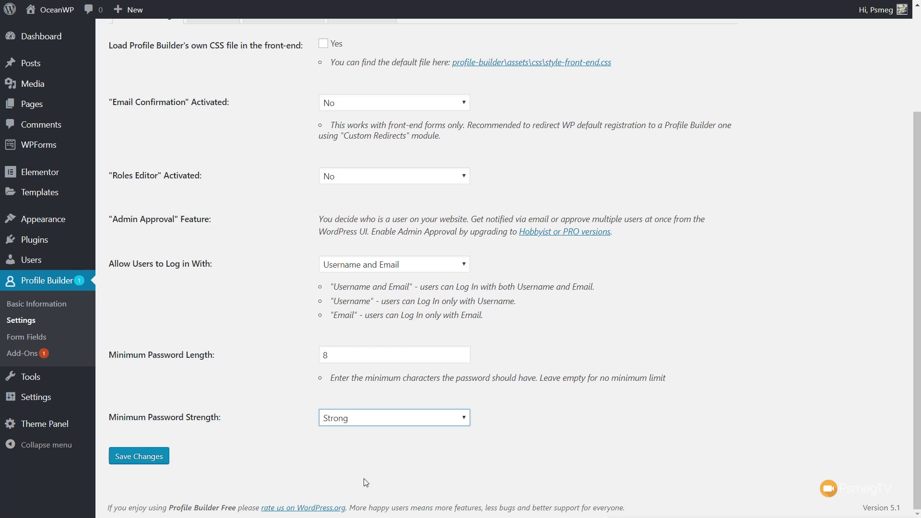
scroll(218, 363, up, 2)
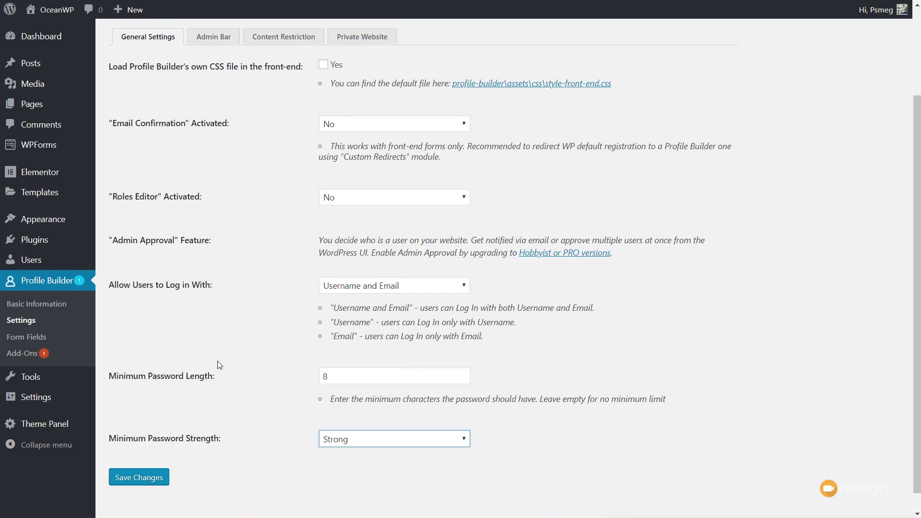
scroll(177, 413, down, 2)
click(138, 458)
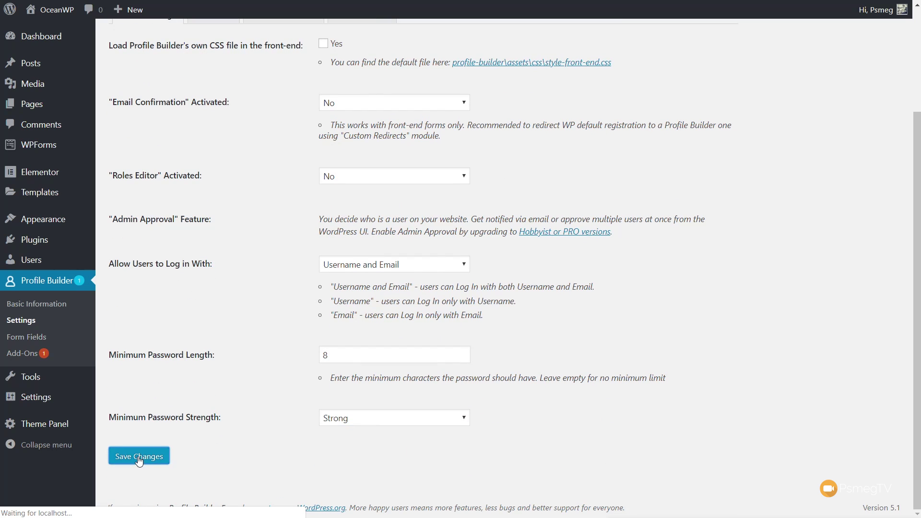
Step: Review the Admin Bar, Content Restriction and Private Website settings, and dismiss the Customization Toolbox notice
click(221, 153)
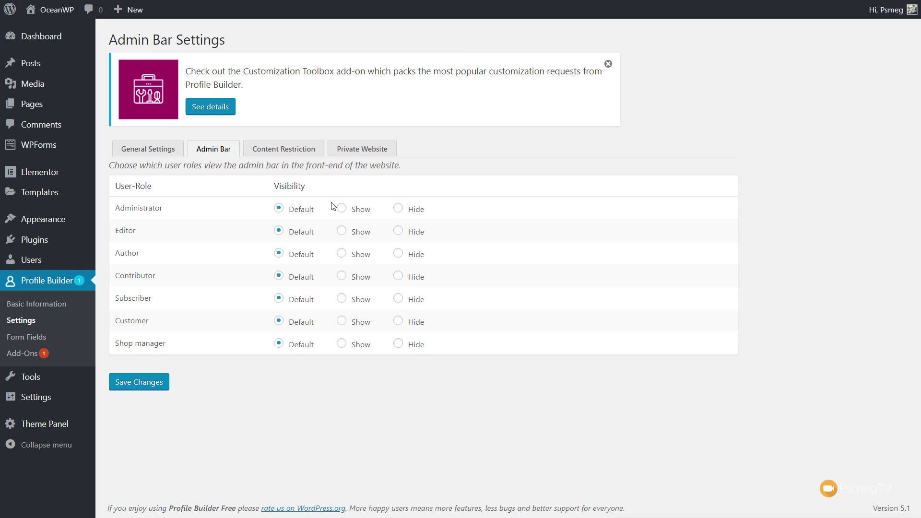
click(292, 151)
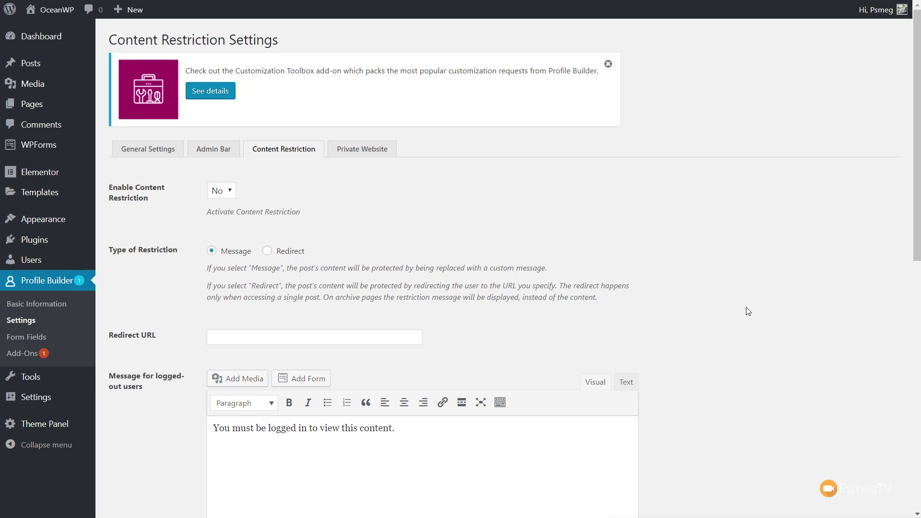
scroll(742, 295, down, 4)
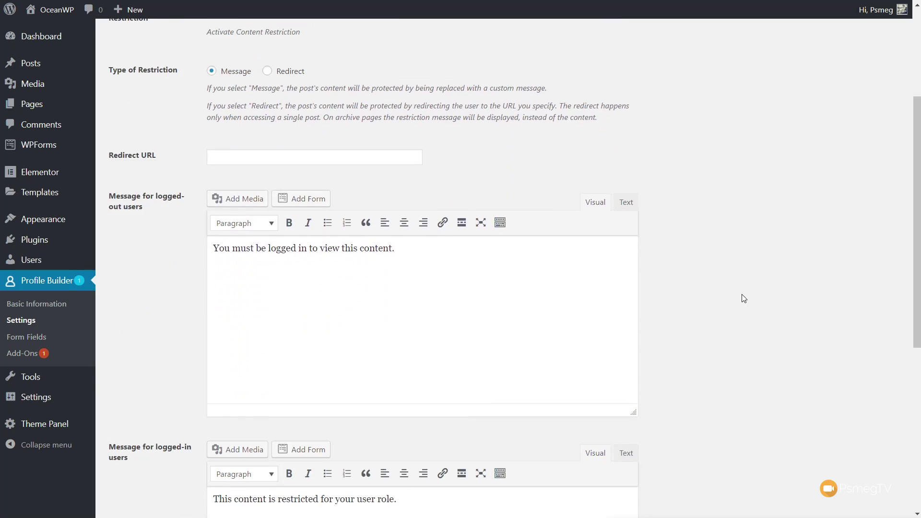
scroll(742, 295, up, 4)
click(349, 153)
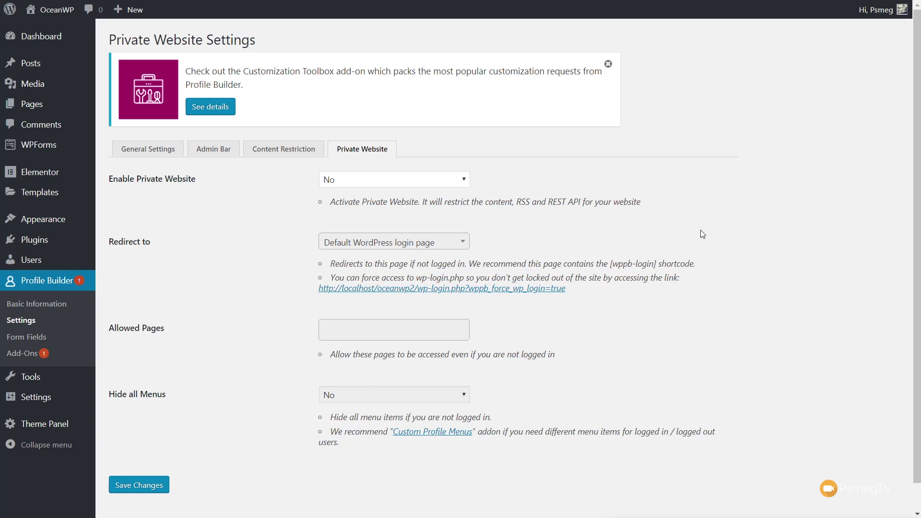
click(610, 65)
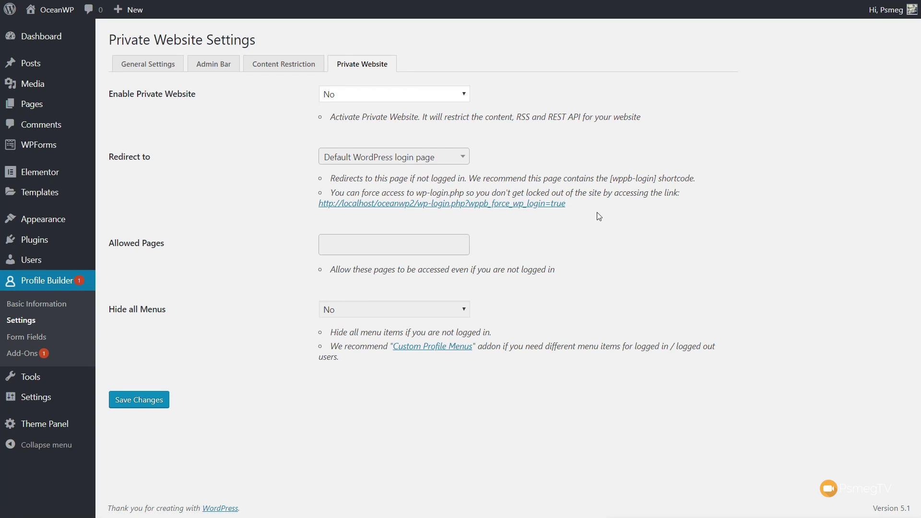
Step: Examine the form field types that Profile Builder offers on its Form Fields page without adding one
click(17, 342)
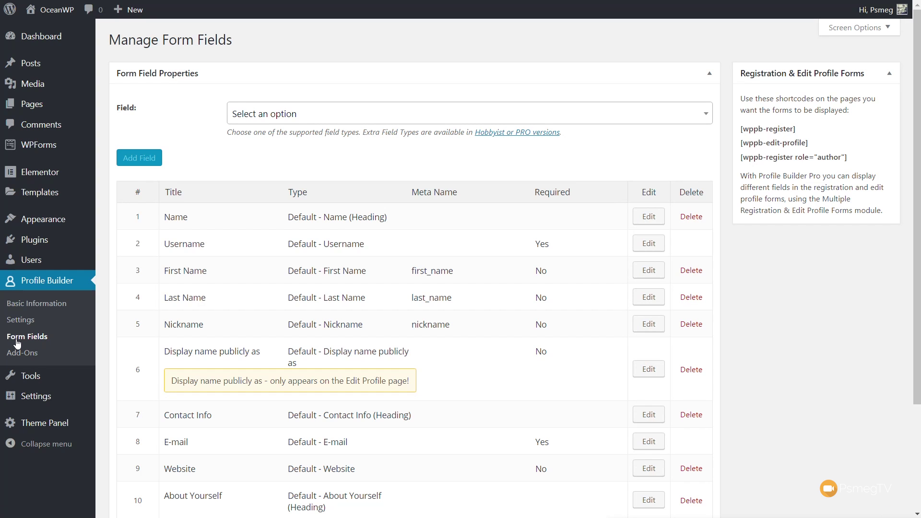
click(313, 120)
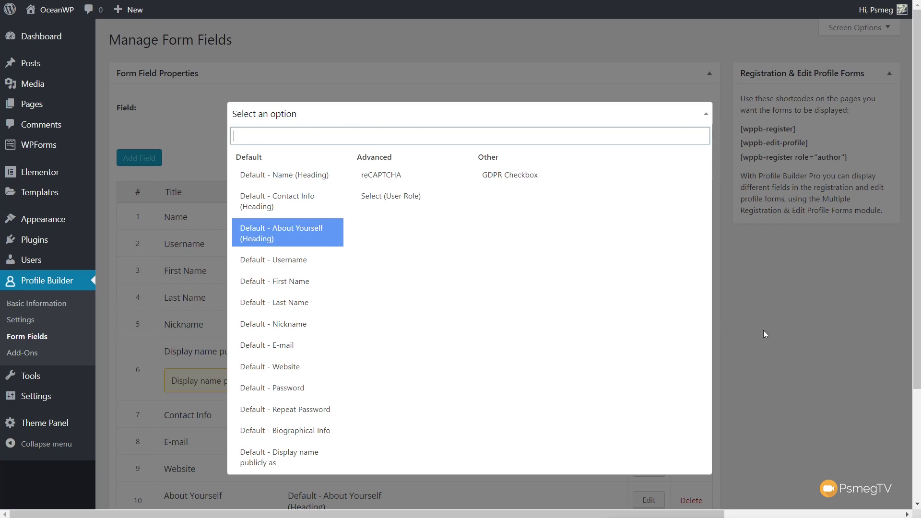
click(843, 323)
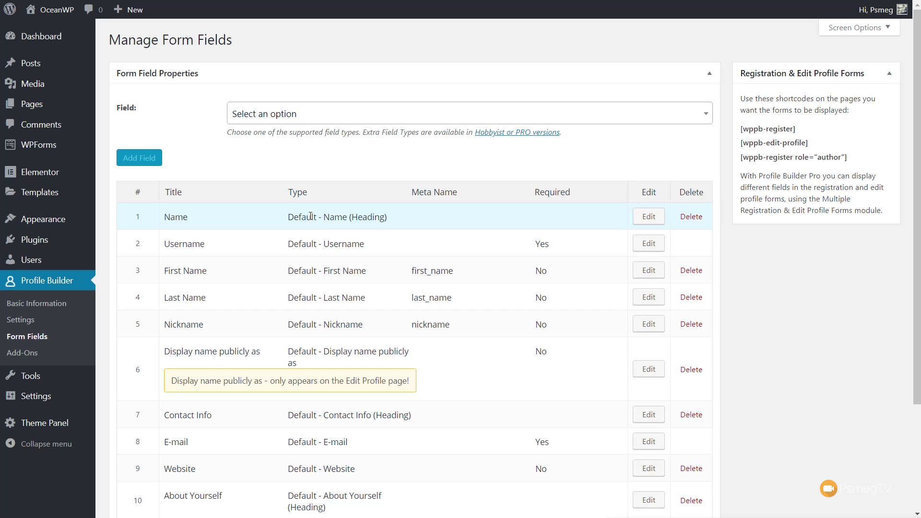
Step: Examine the title, field type and description options of the Name heading form field, leaving them as they are
click(649, 217)
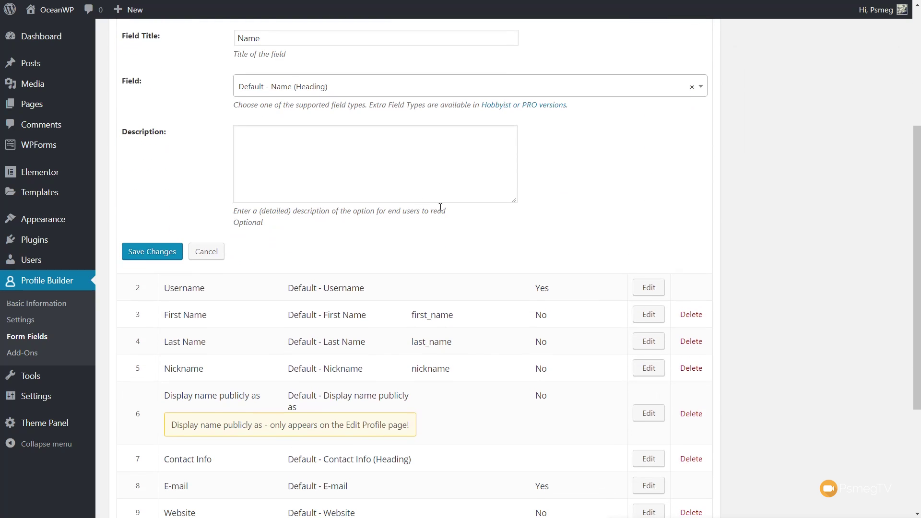
scroll(539, 210, up, 1)
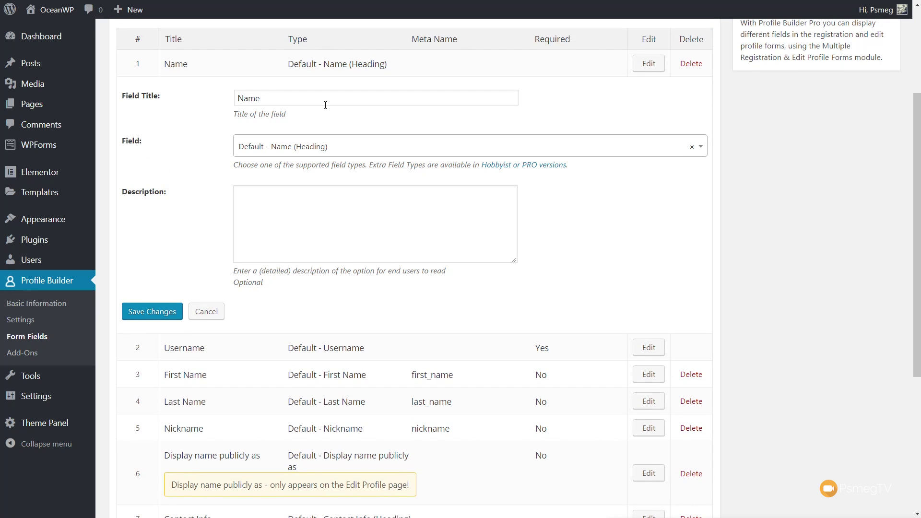
click(323, 144)
click(746, 150)
click(350, 210)
click(786, 201)
scroll(799, 389, up, 3)
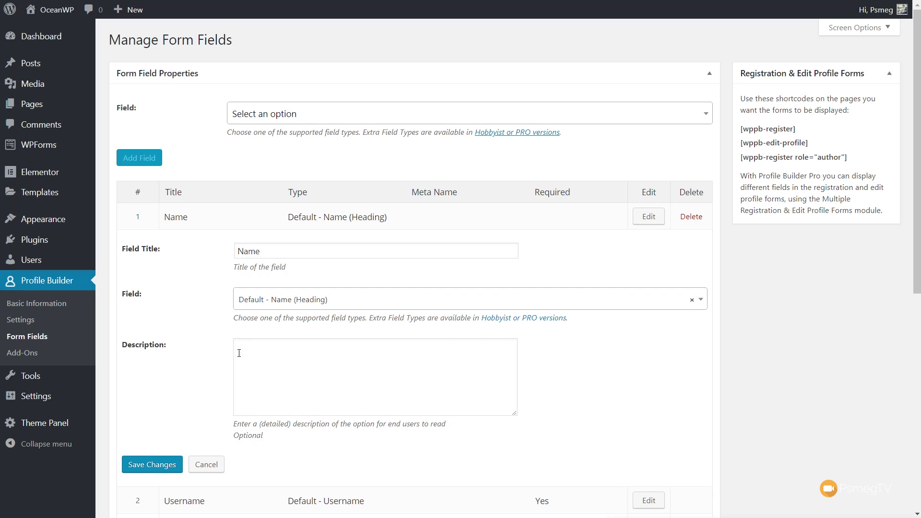
Step: List the Profile Builder form pages from its Basic Information page and open the Log In page for editing
click(32, 307)
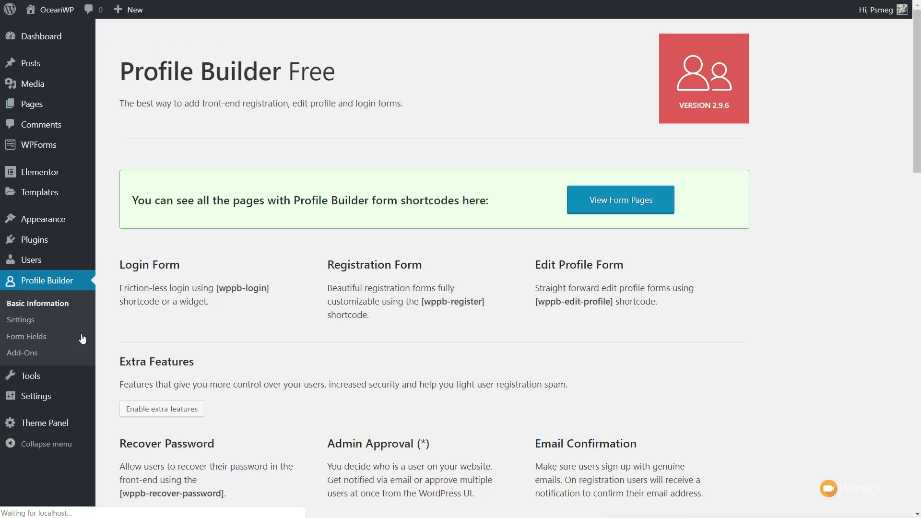
click(602, 199)
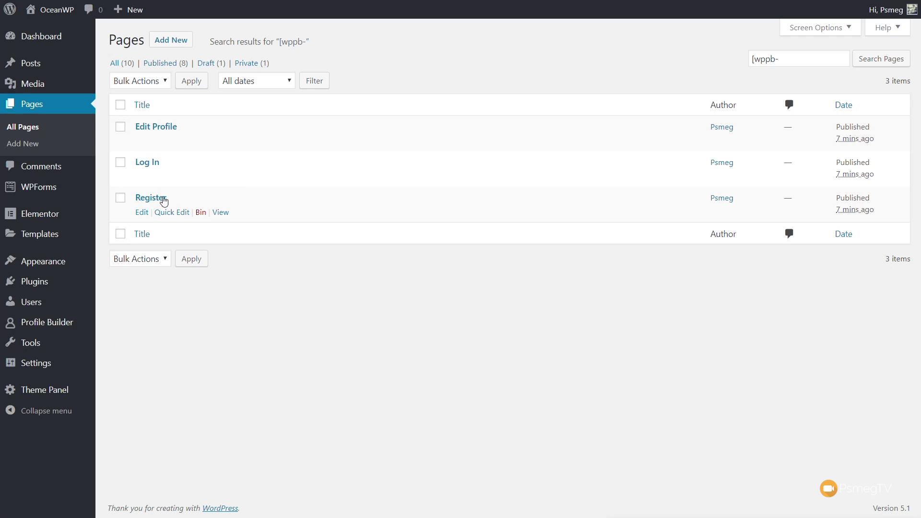
click(148, 166)
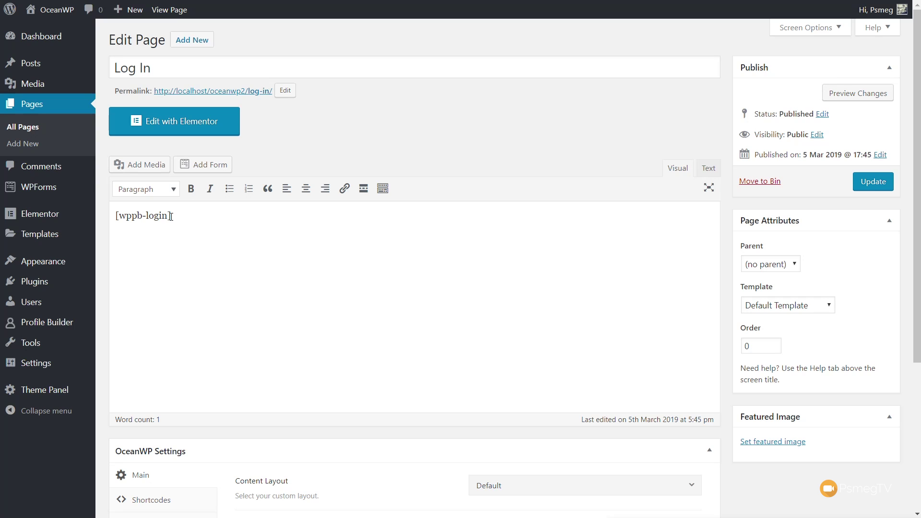
scroll(171, 216, down, 3)
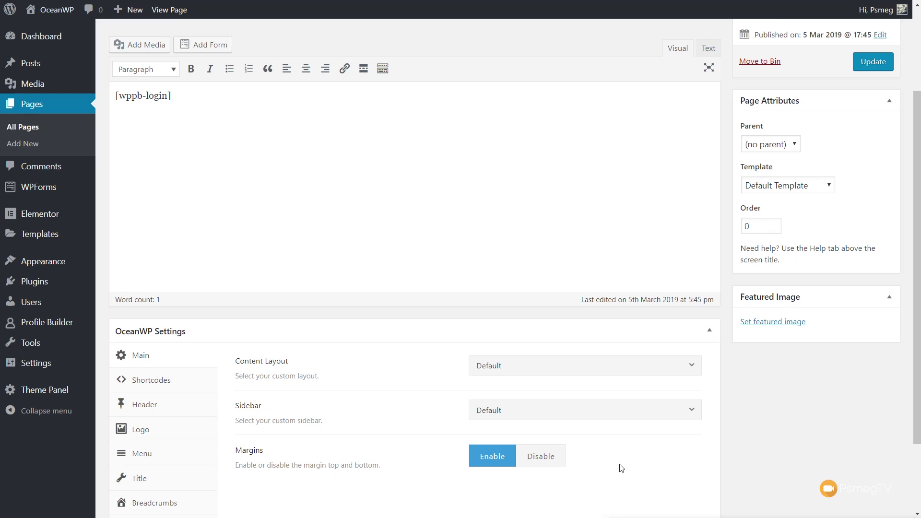
Step: Set the Log In page's template to Elementor Canvas and update the page
click(784, 187)
click(787, 211)
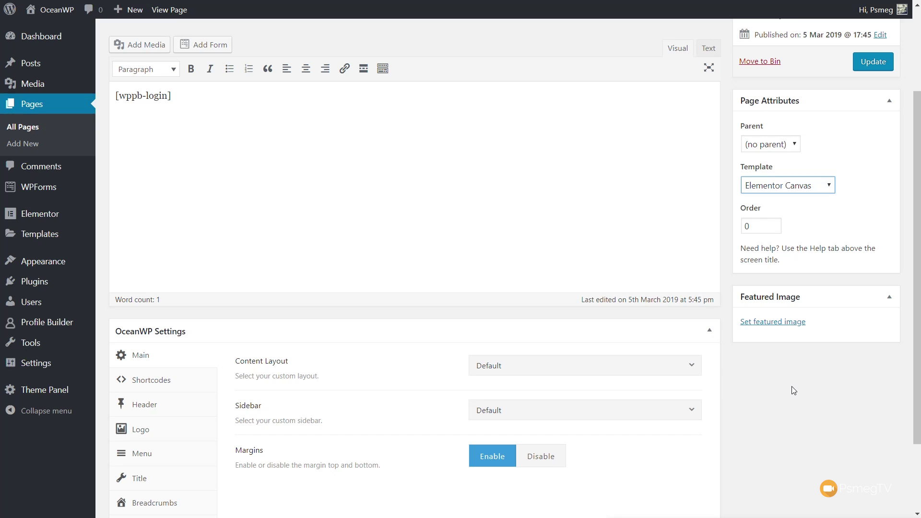
click(882, 63)
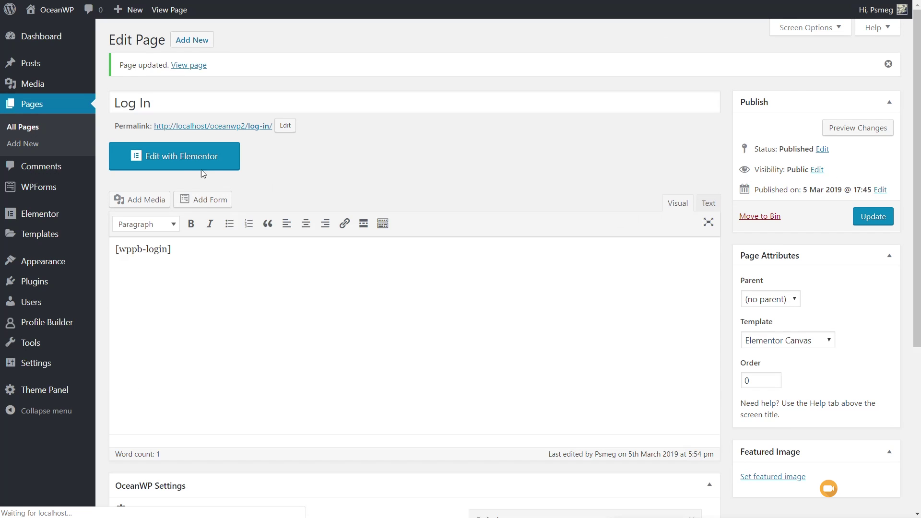
Step: Open the Log In page in Elementor and set its section's columns gap to No Gap and height to Fit To Screen
click(197, 166)
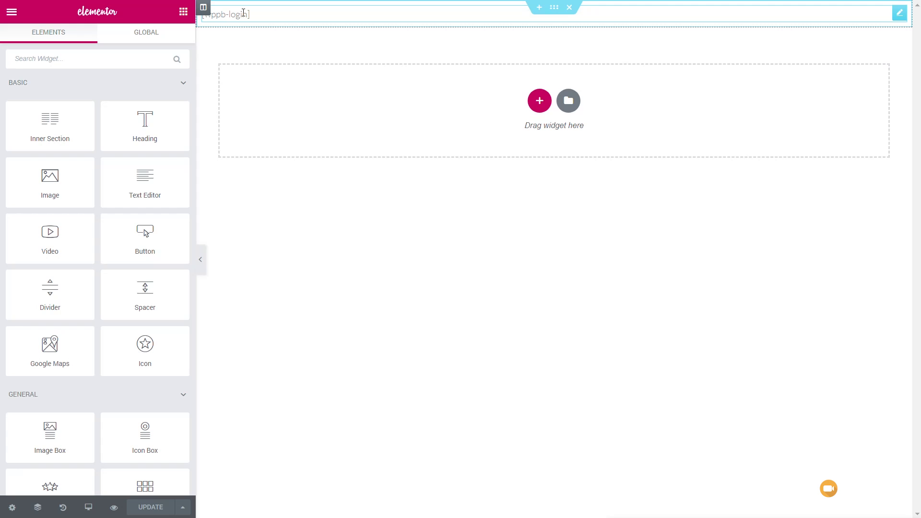
click(554, 8)
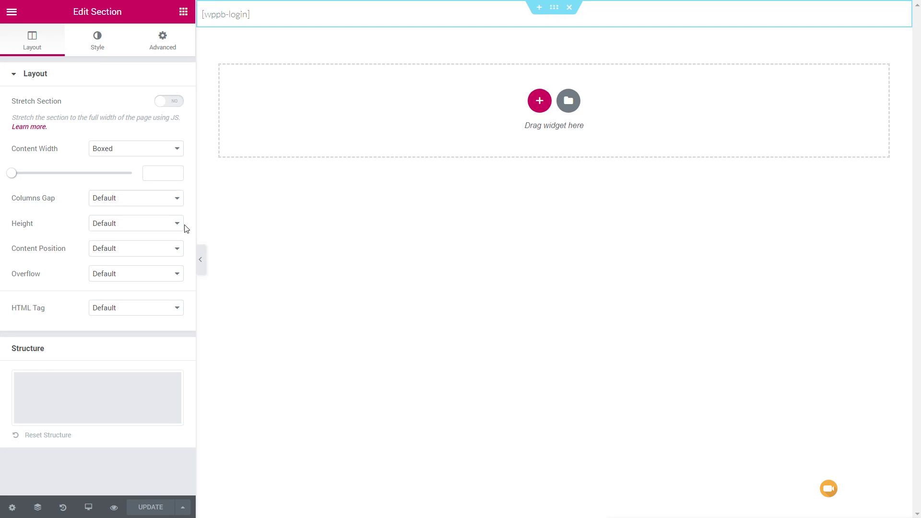
click(161, 202)
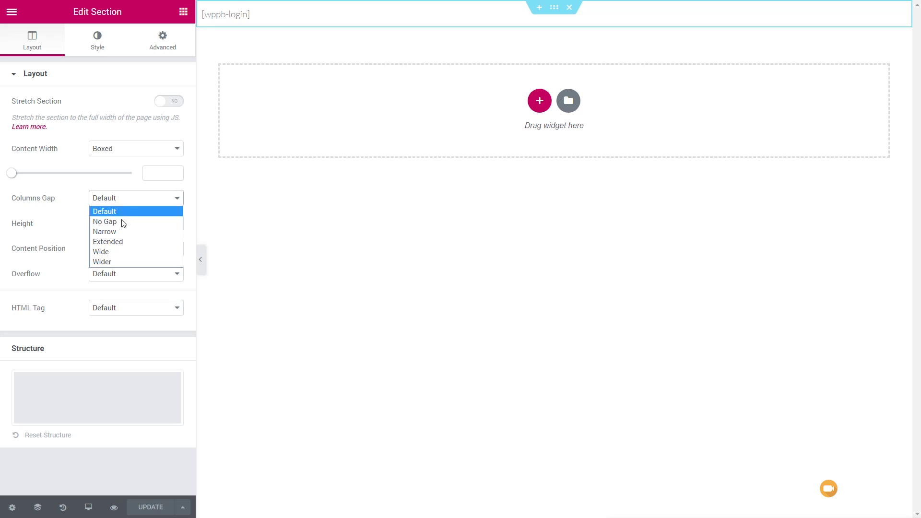
click(124, 222)
click(156, 224)
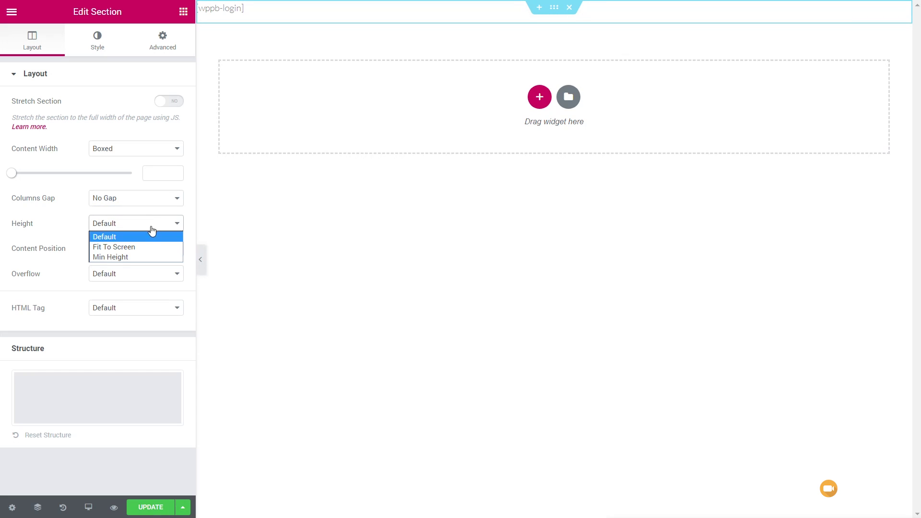
click(139, 250)
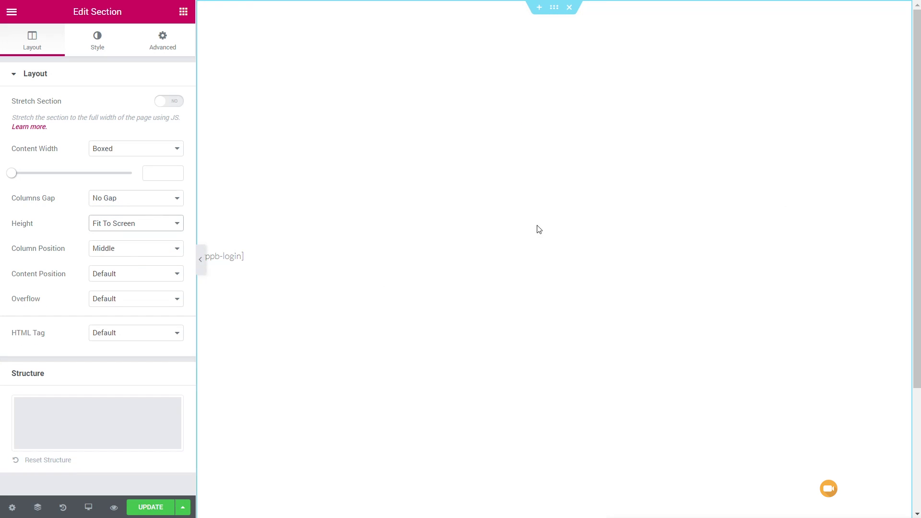
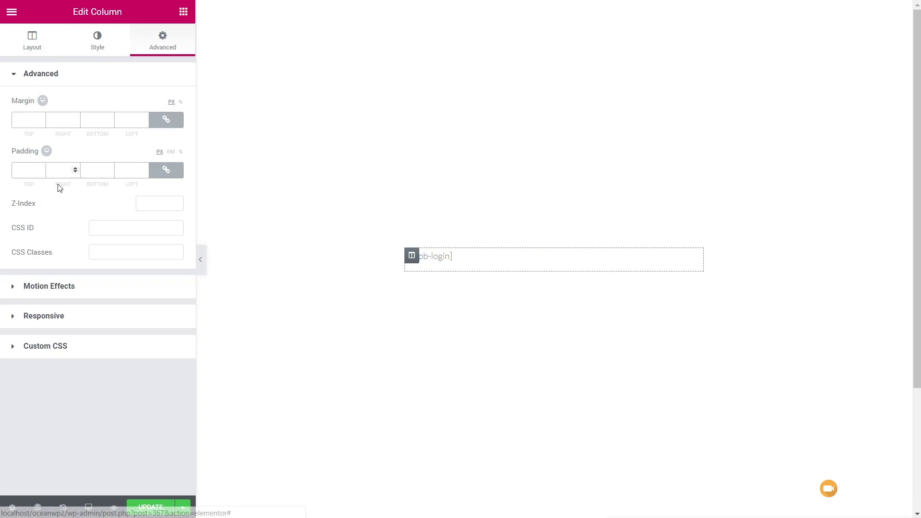
Step: Add an Image widget above the [wppb-login] text and insert the Architect logo from the media library
click(183, 11)
drag(57, 192, 502, 252)
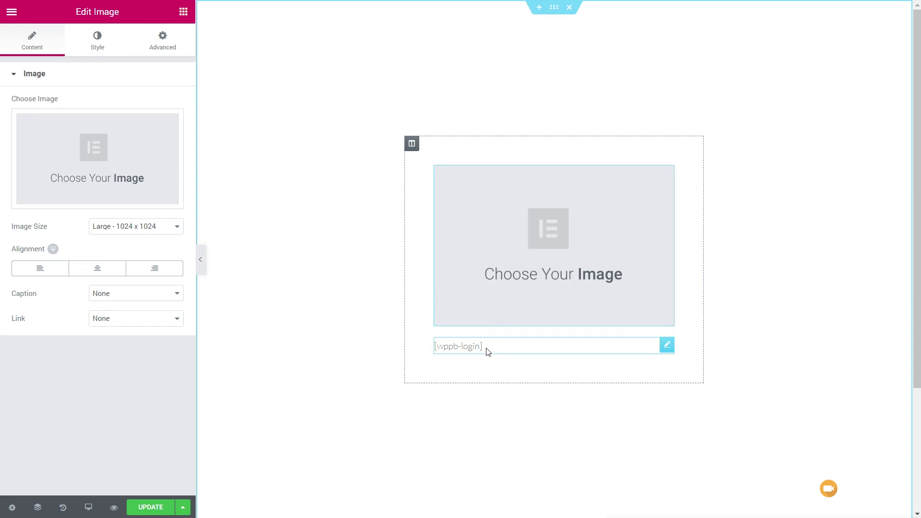
click(98, 159)
click(118, 62)
click(240, 403)
click(859, 485)
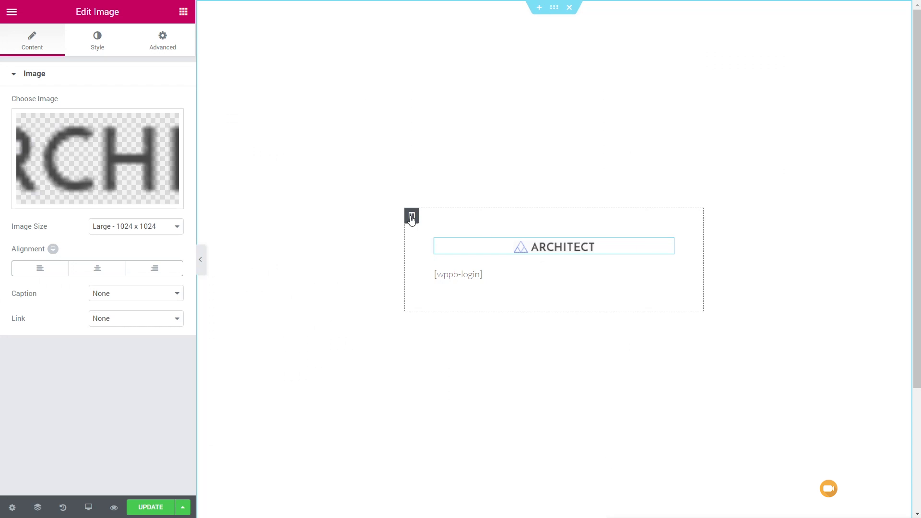
Step: Give the login column a soft box shadow and a border radius of 20 px on all corners
click(411, 216)
click(98, 41)
click(35, 104)
click(168, 234)
drag(30, 353, 53, 356)
click(159, 266)
click(96, 287)
click(26, 202)
text(10)
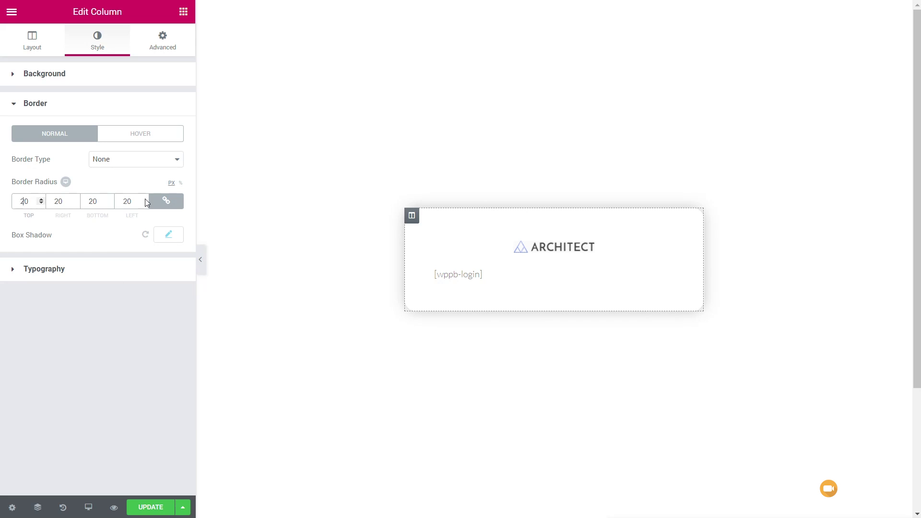
click(502, 282)
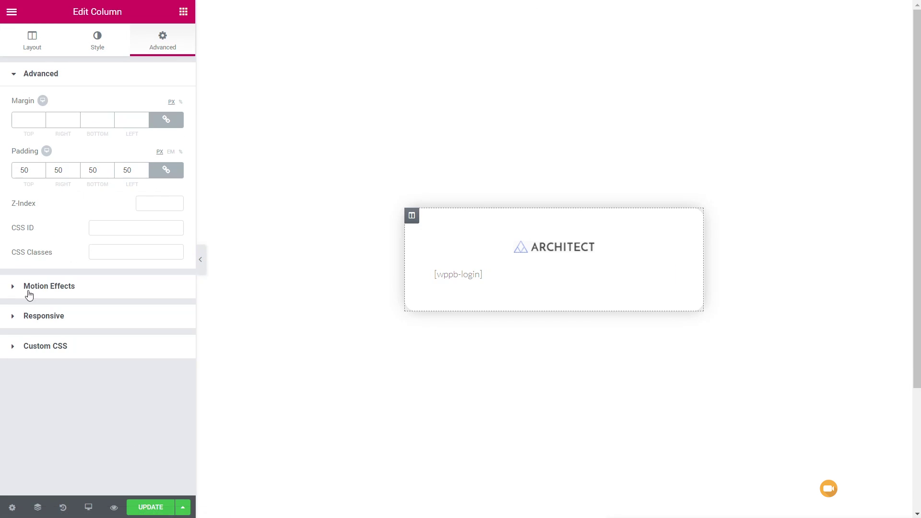
Step: Apply the Bounce In Down entrance animation to the login column and update the page
click(29, 290)
click(96, 151)
scroll(63, 230, down, 5)
click(58, 235)
click(147, 507)
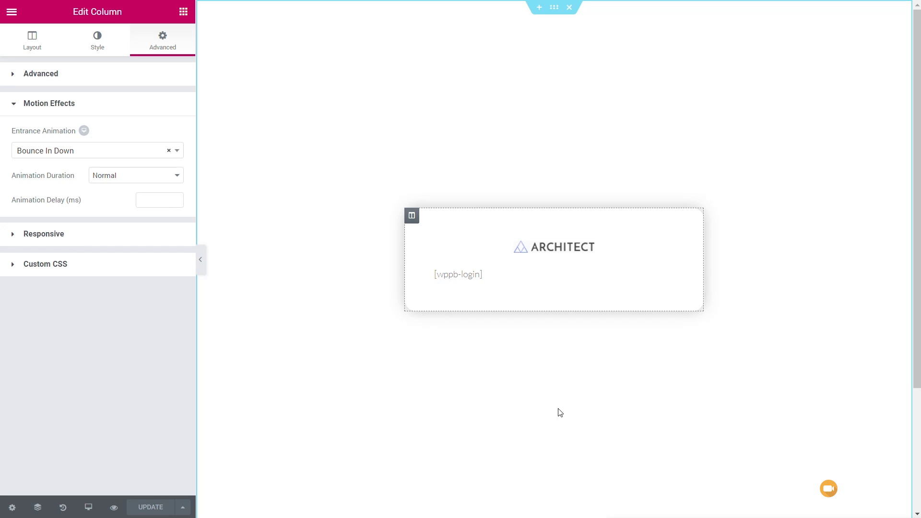
Step: Return to the WordPress page editor, view the live Log In page and copy its address
click(12, 12)
click(80, 323)
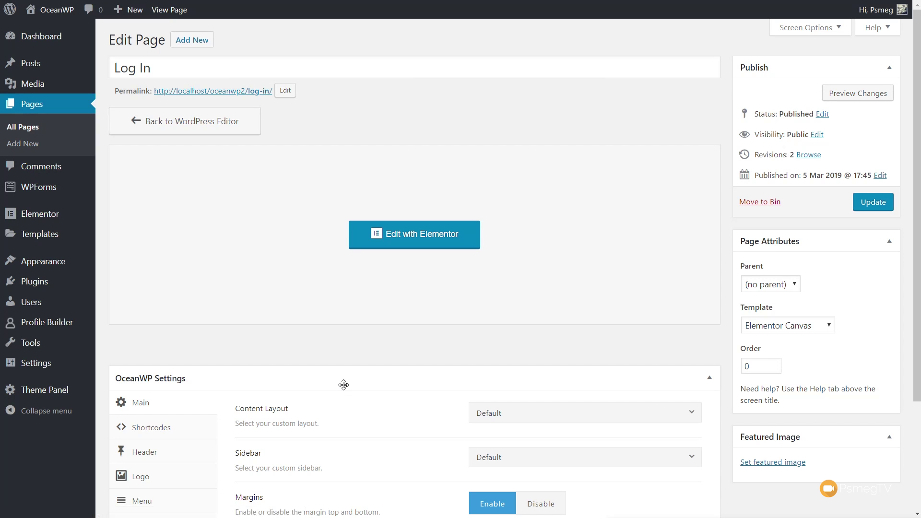
click(261, 95)
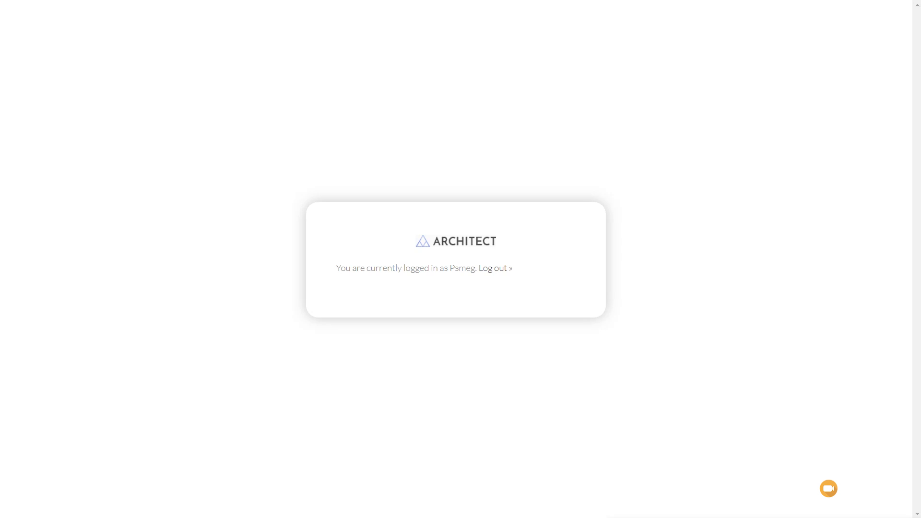
right_click(187, 1)
click(216, 57)
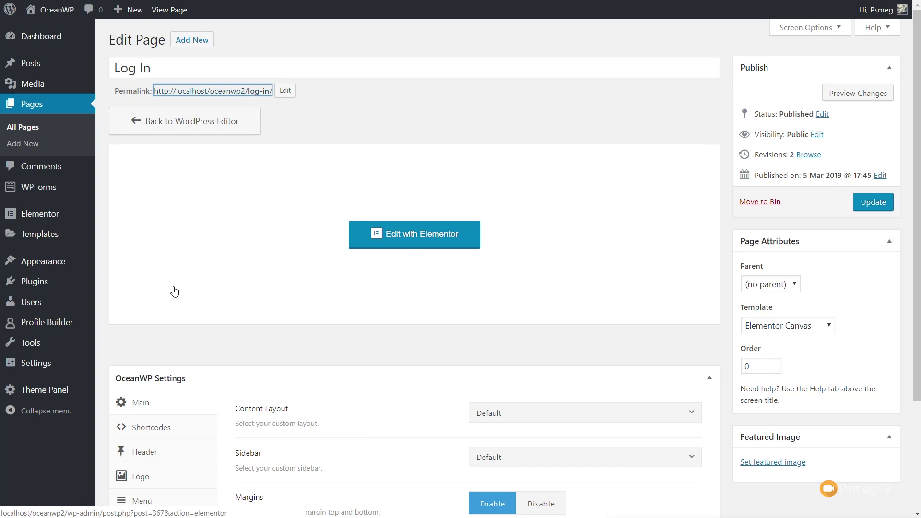
mouse_move(29, 391)
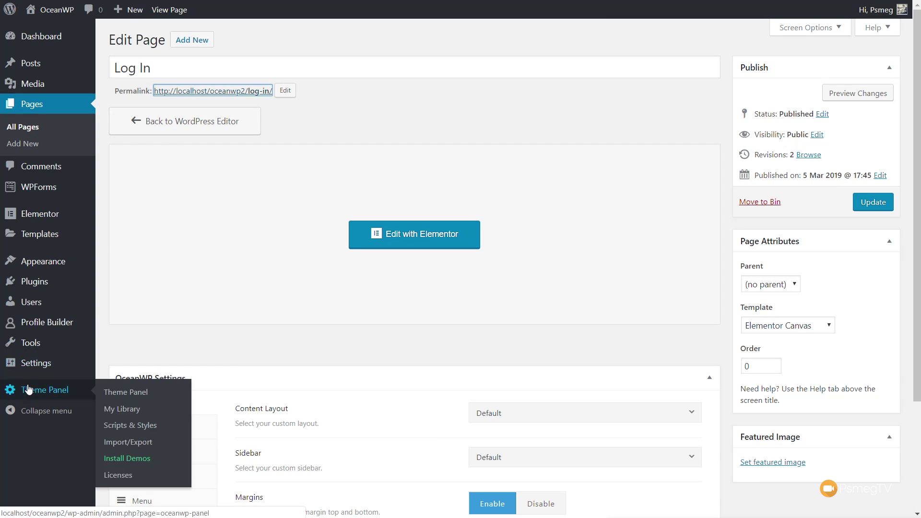
click(134, 413)
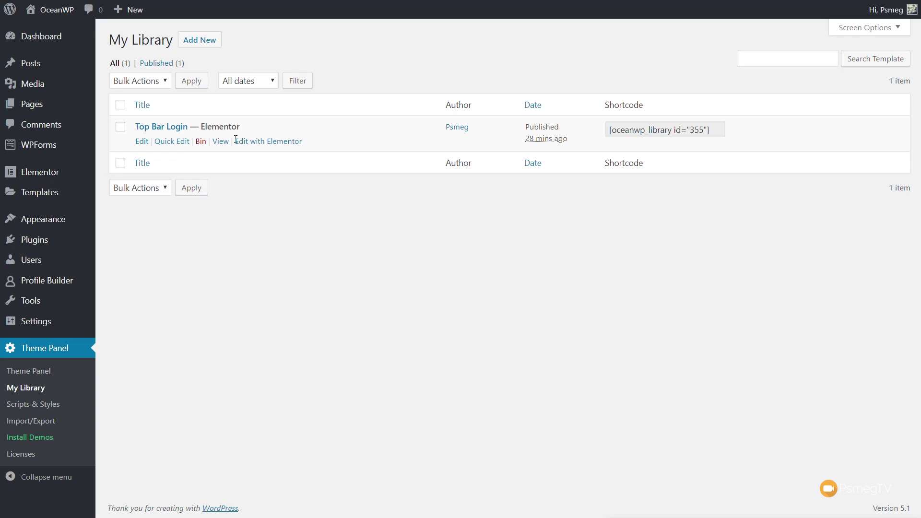
click(254, 143)
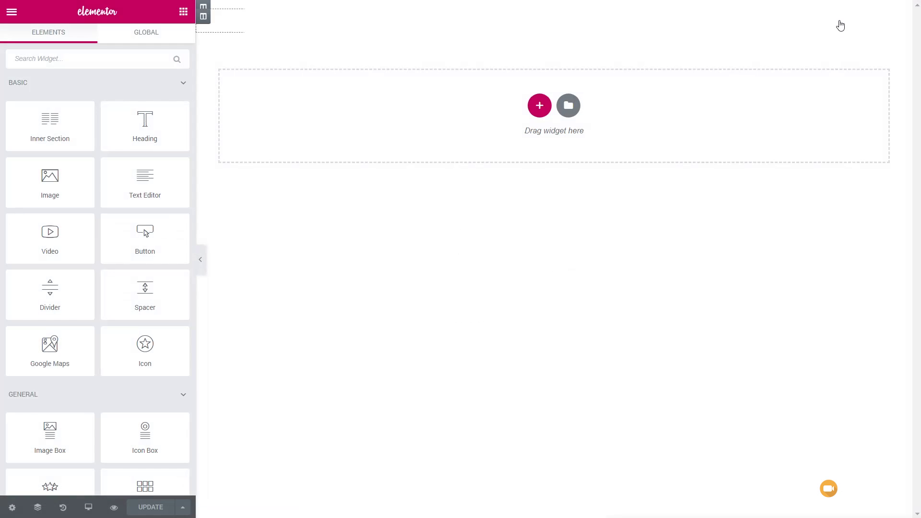
click(859, 20)
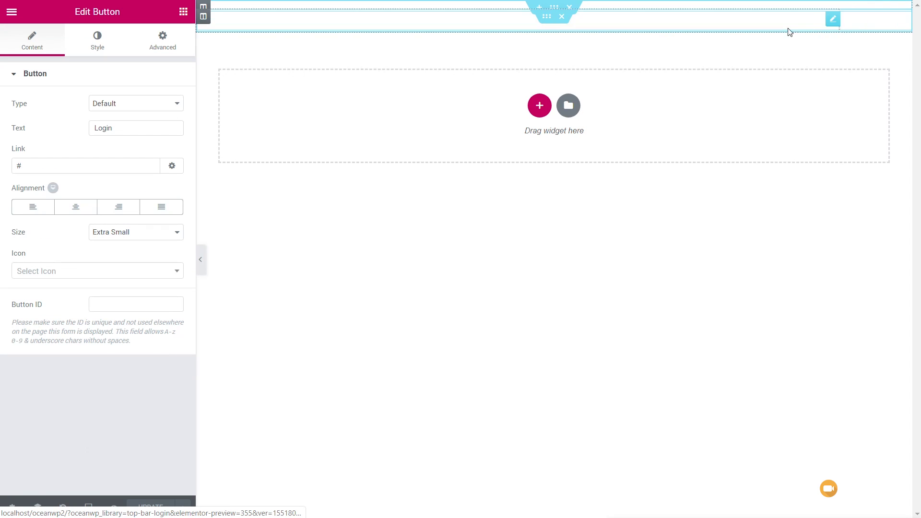
drag(78, 168, 7, 171)
key(ctrl+v)
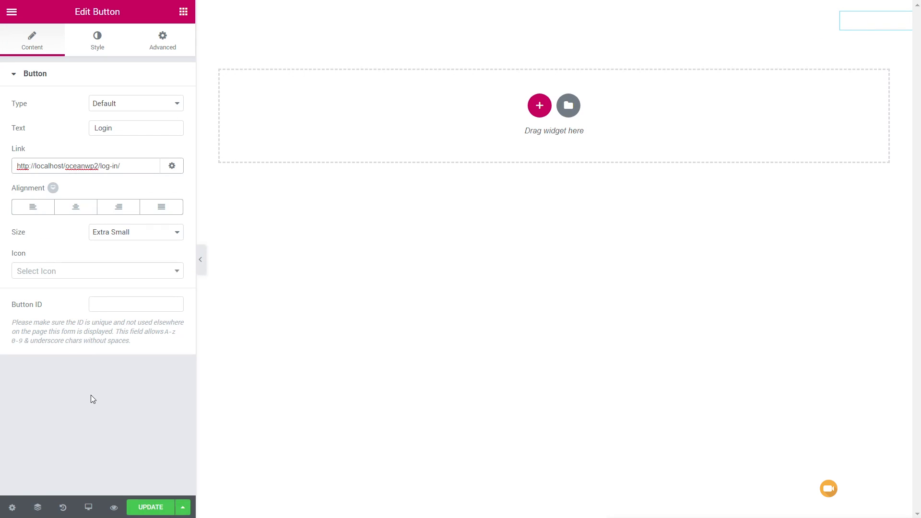
click(143, 509)
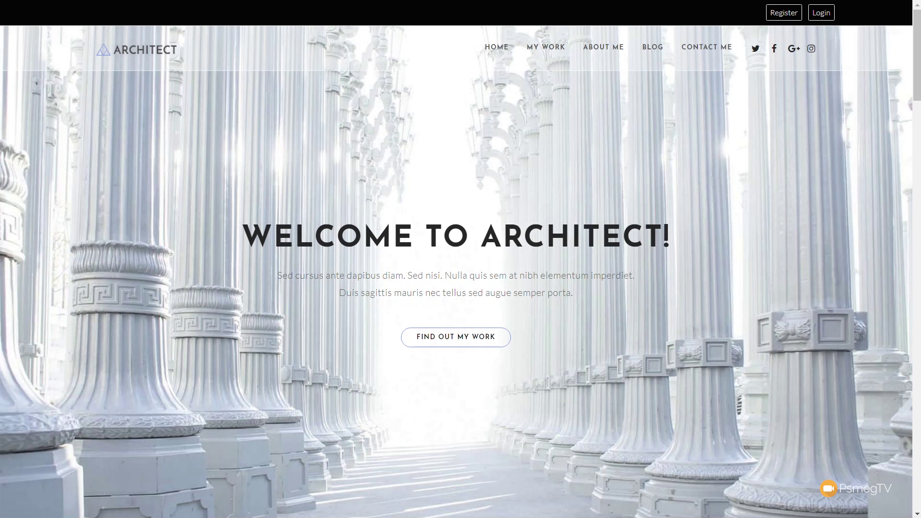
Step: Test the front-end login from the home page's top bar with the account's username and password, and dismiss the browser's password-update prompt
click(831, 15)
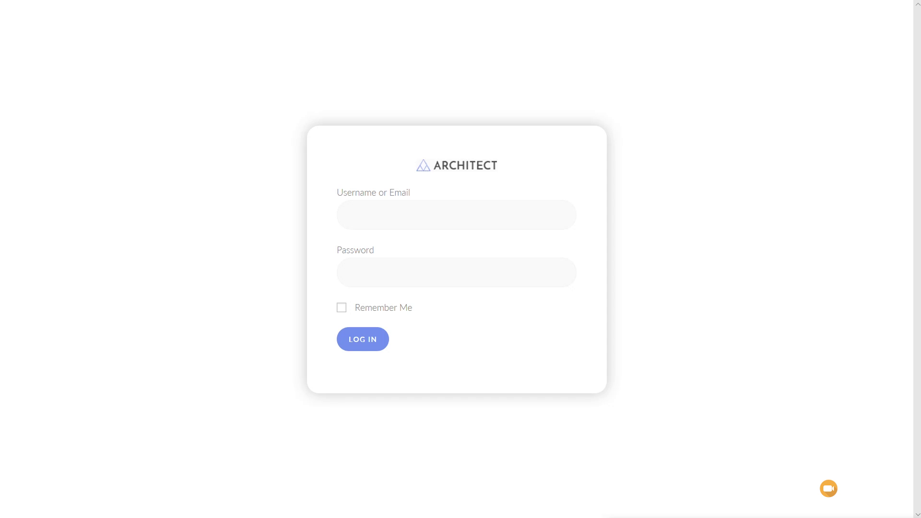
click(386, 218)
click(372, 240)
drag(381, 273, 417, 280)
text(****)
click(369, 339)
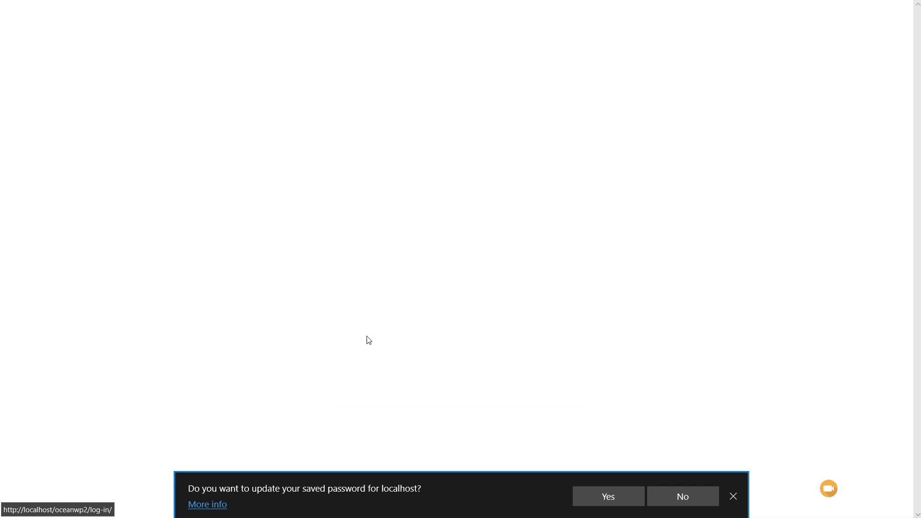
click(734, 497)
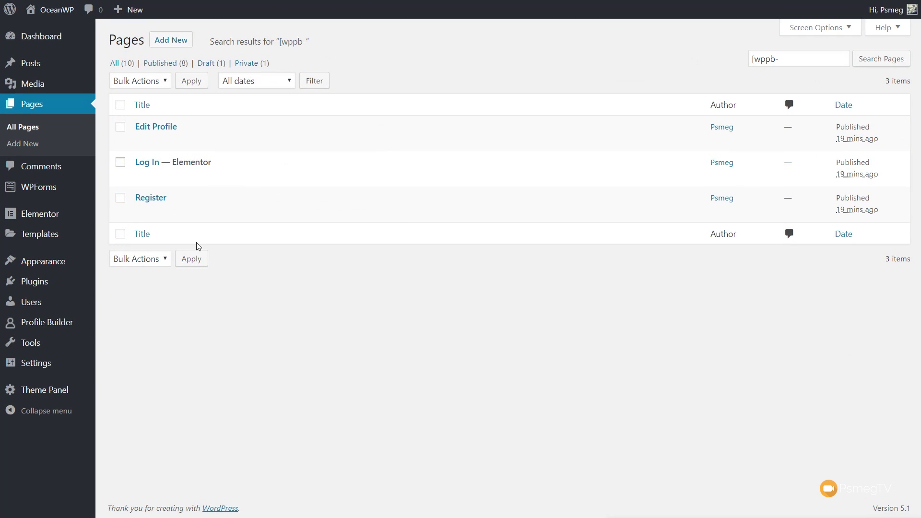
Step: Set the Register page's template to Elementor Canvas, update the page and open it for editing in Elementor
click(159, 202)
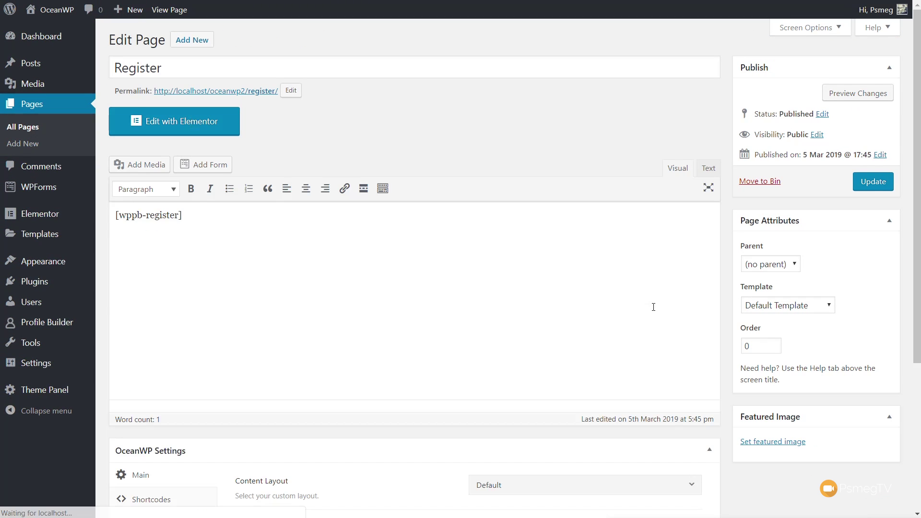
click(794, 312)
click(791, 330)
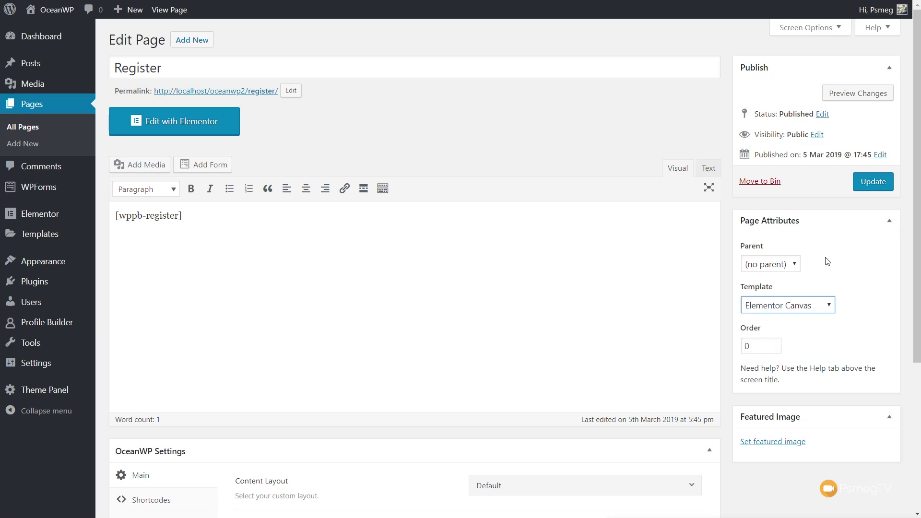
click(871, 183)
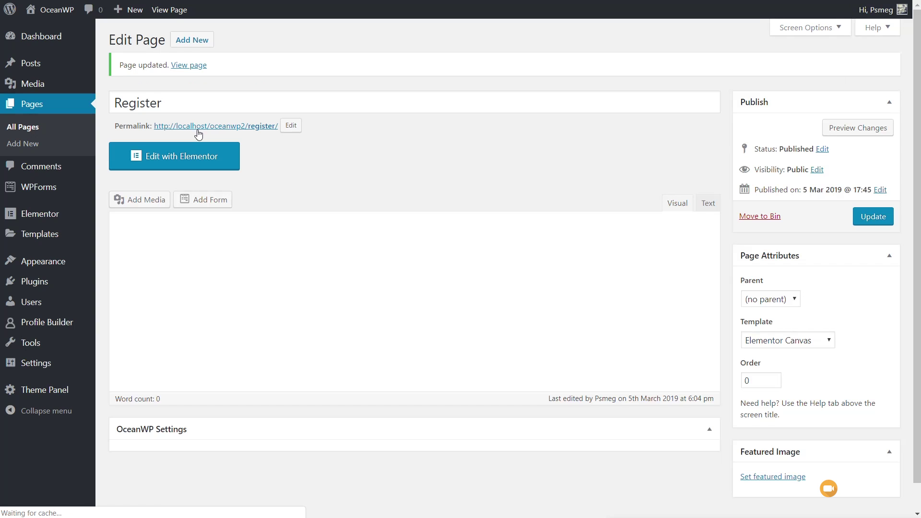
click(196, 156)
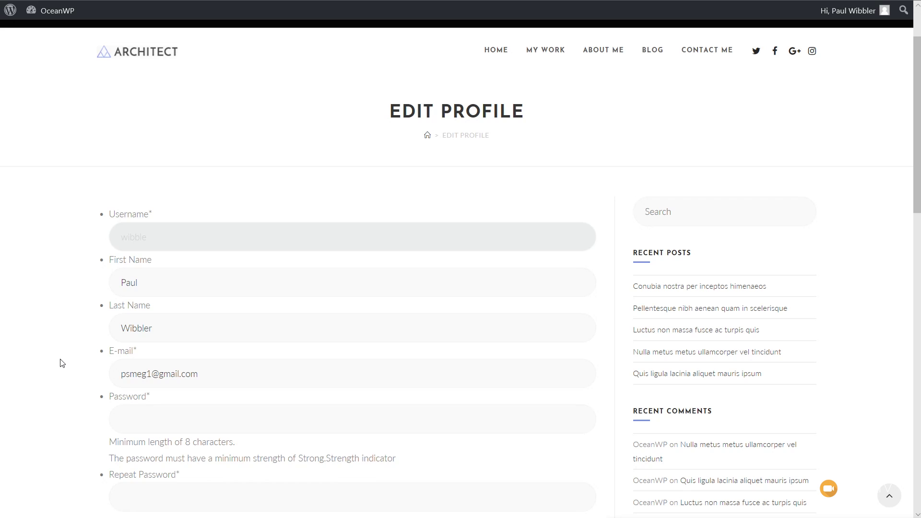
scroll(62, 364, down, 2)
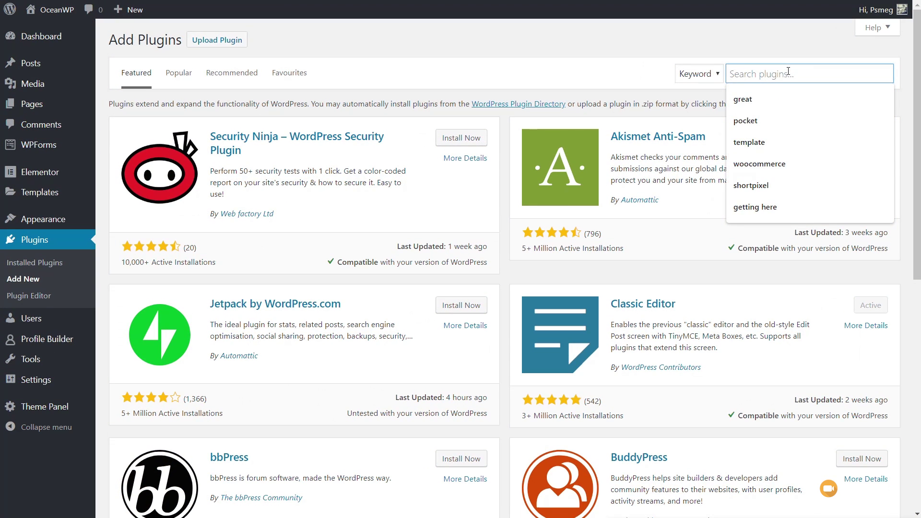
Step: Search the plugin directory for 301, and install and activate the Simple 301 Redirects plugin
text(3)
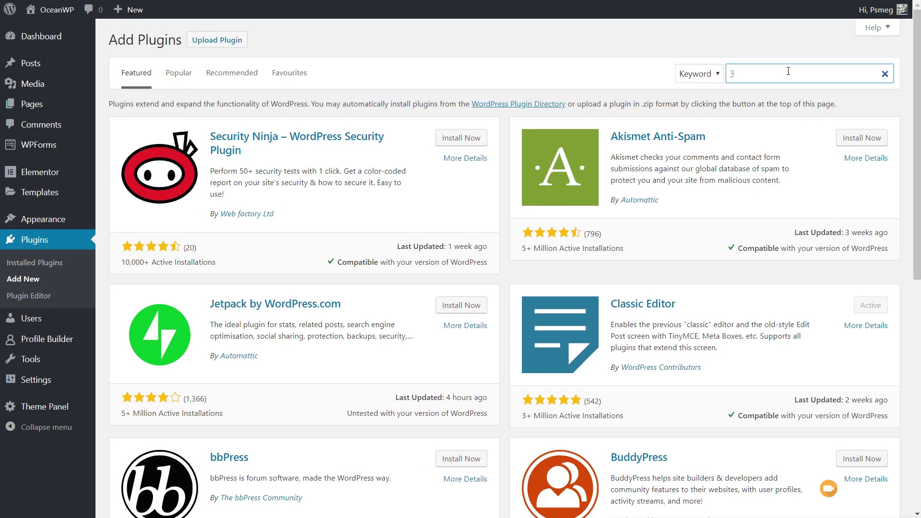
text(01)
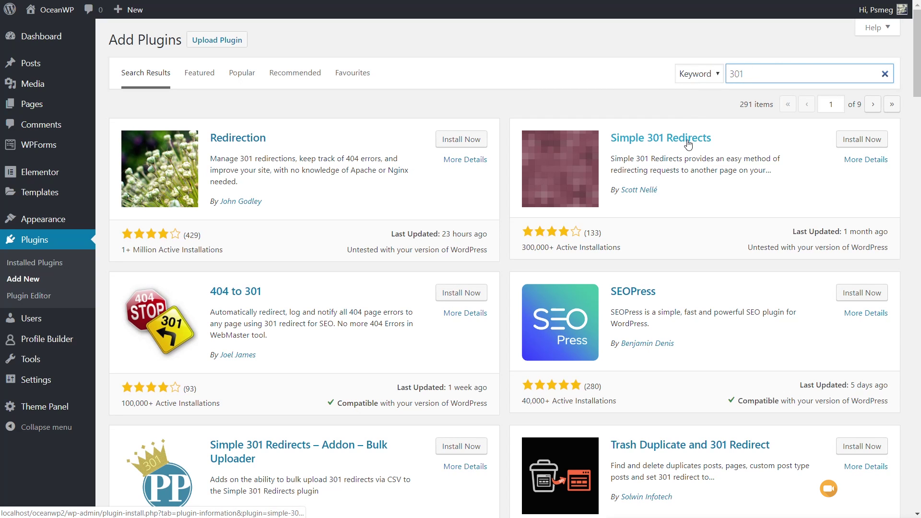
click(862, 140)
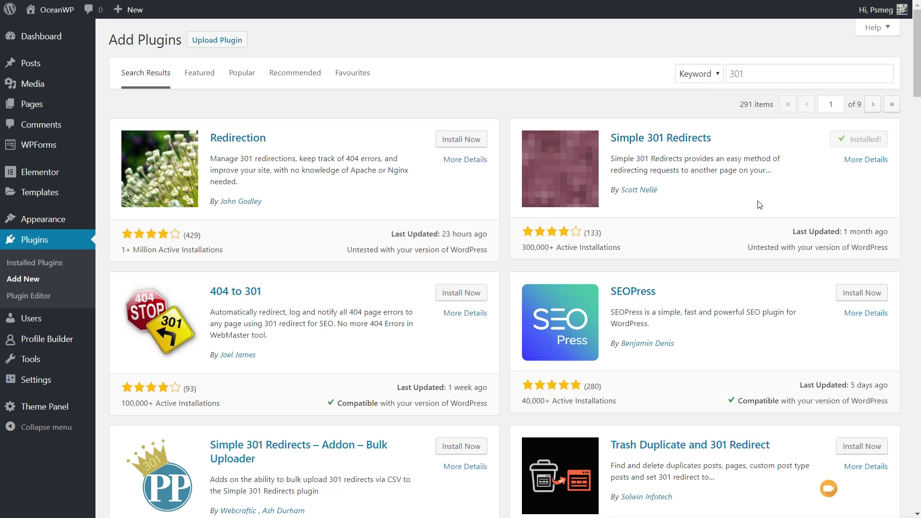
click(864, 144)
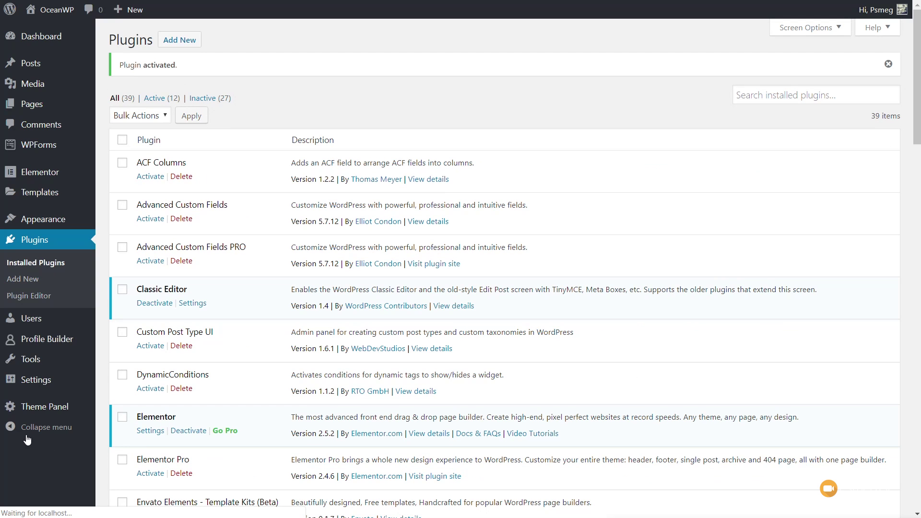
mouse_move(42, 371)
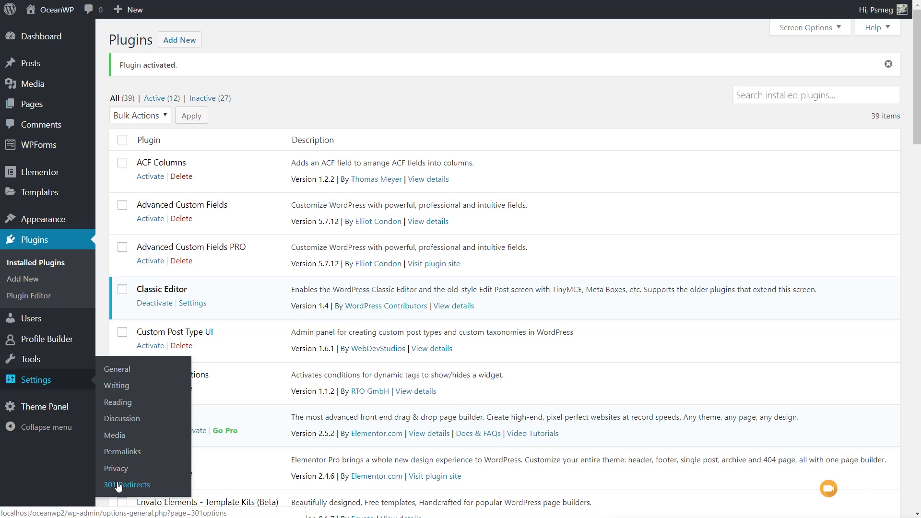
click(119, 486)
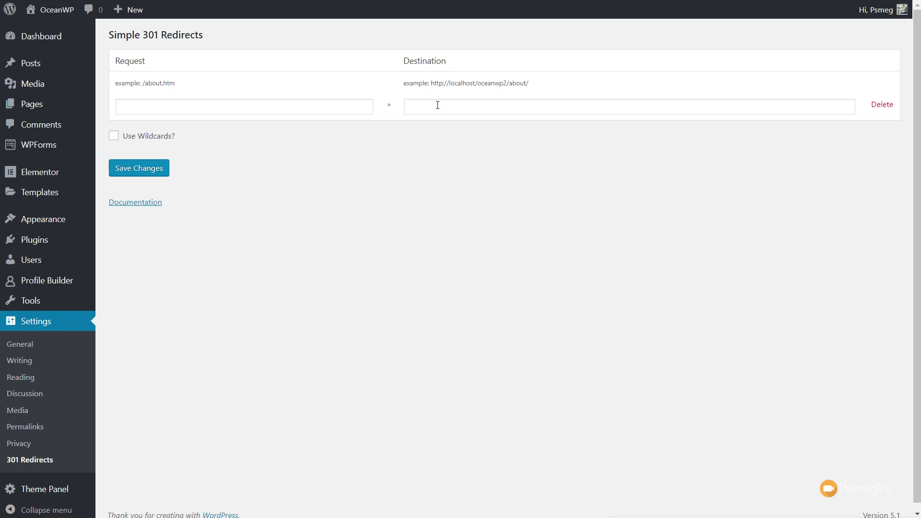
click(259, 110)
text(/wp-login.php)
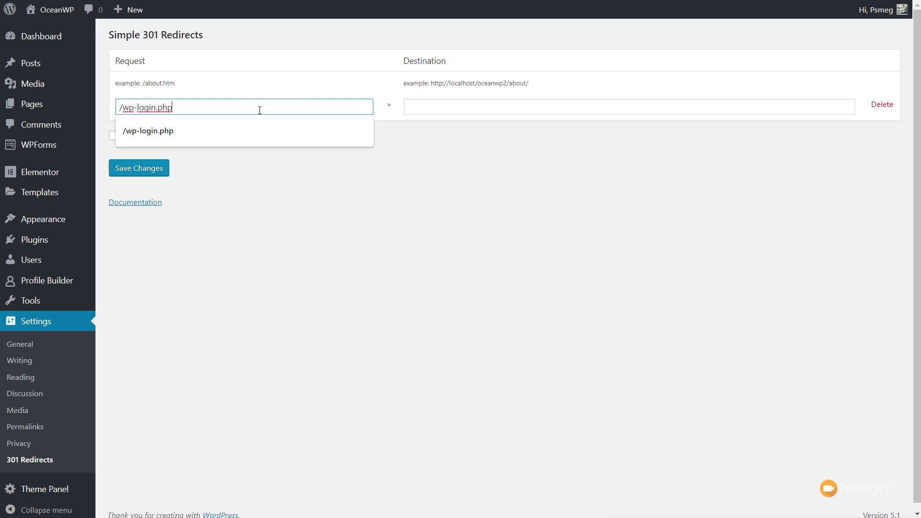
click(460, 113)
click(284, 187)
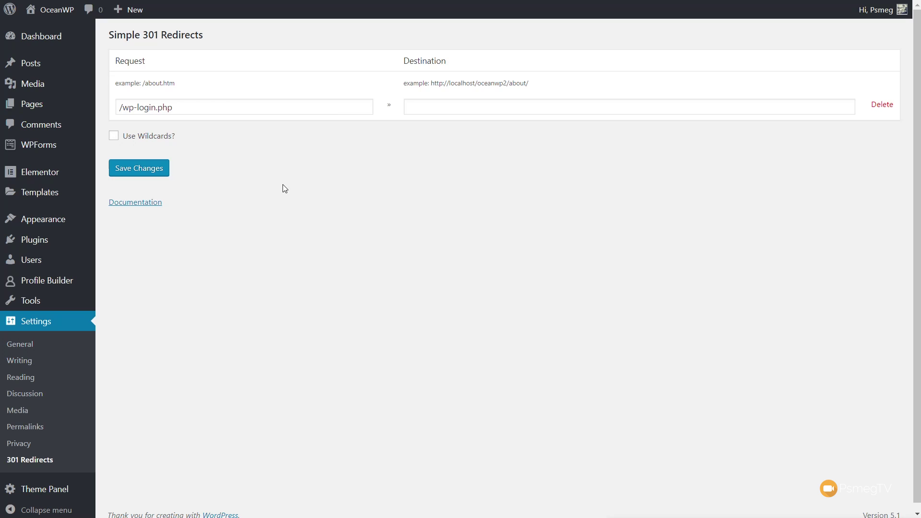
click(576, 107)
click(597, 183)
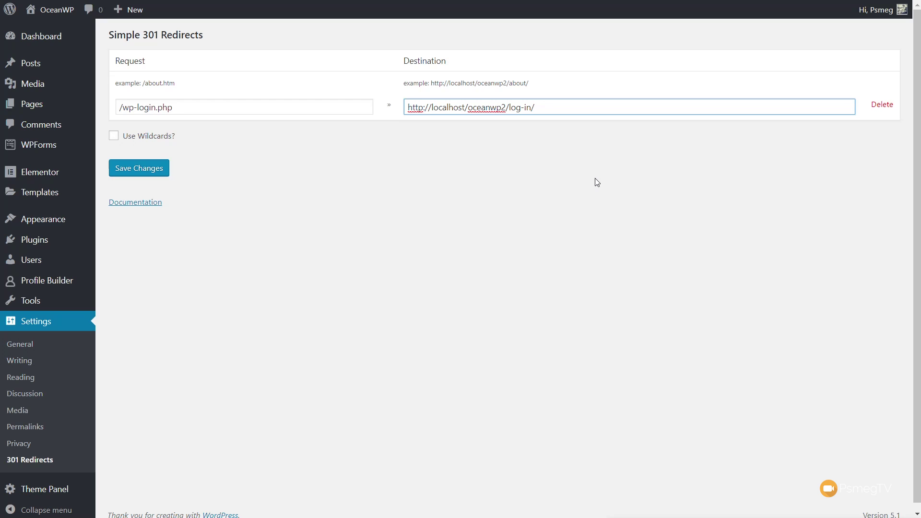
click(145, 174)
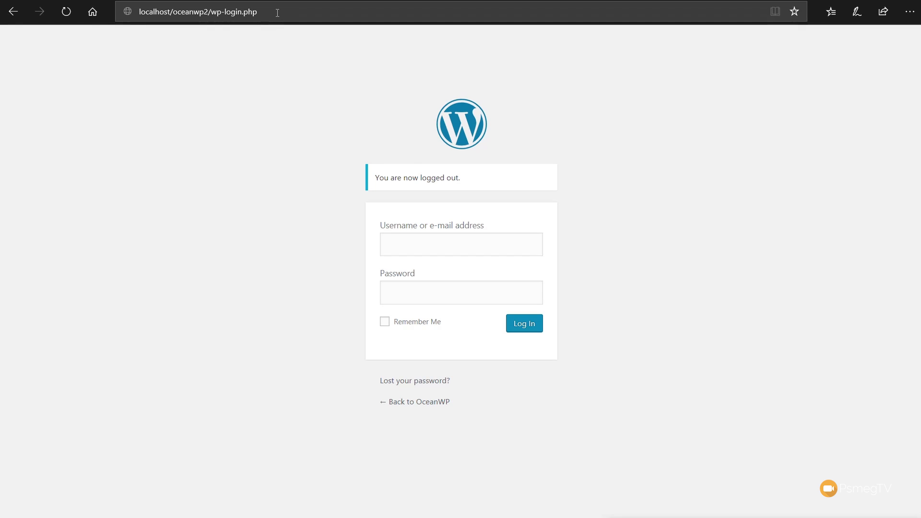
Step: In the logged-out browser, load localhost/oceanwp2/wp-login.php to test the login redirect
click(277, 12)
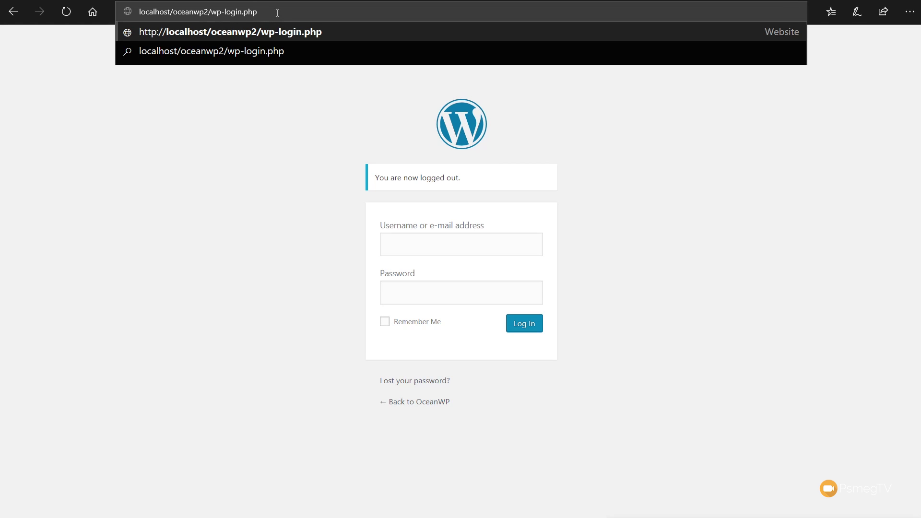
key(Return)
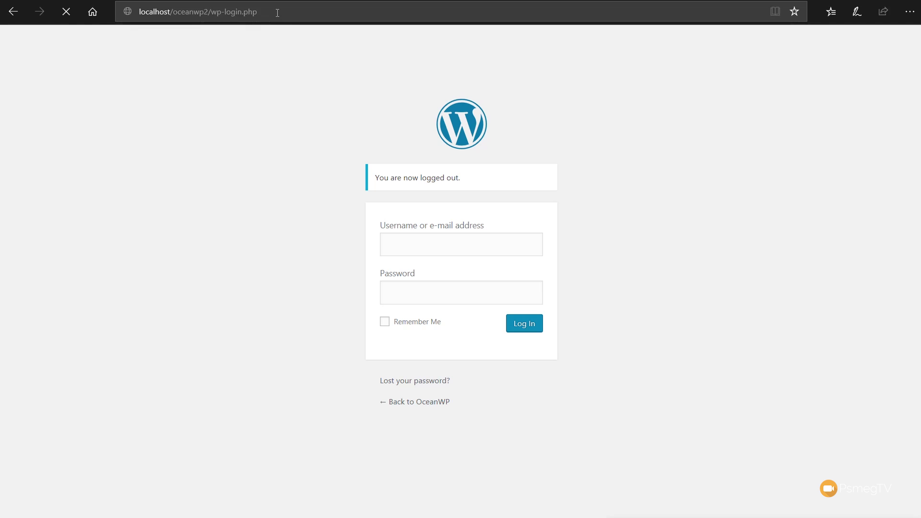